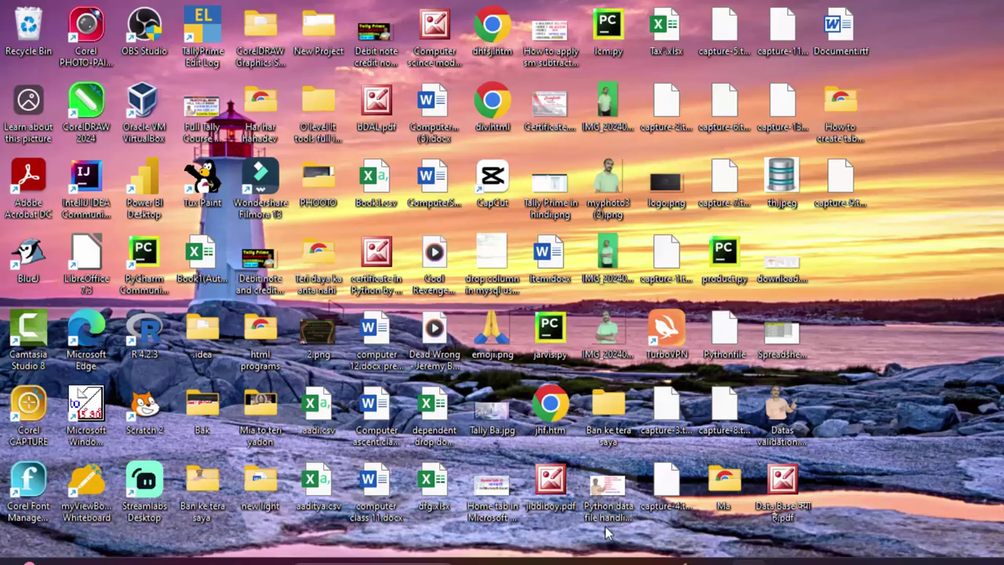
- Open Book1(AutoRecovered).xlsx and try a few cell, range and whole-sheet selections on the marks sheet
left_click(750, 560)
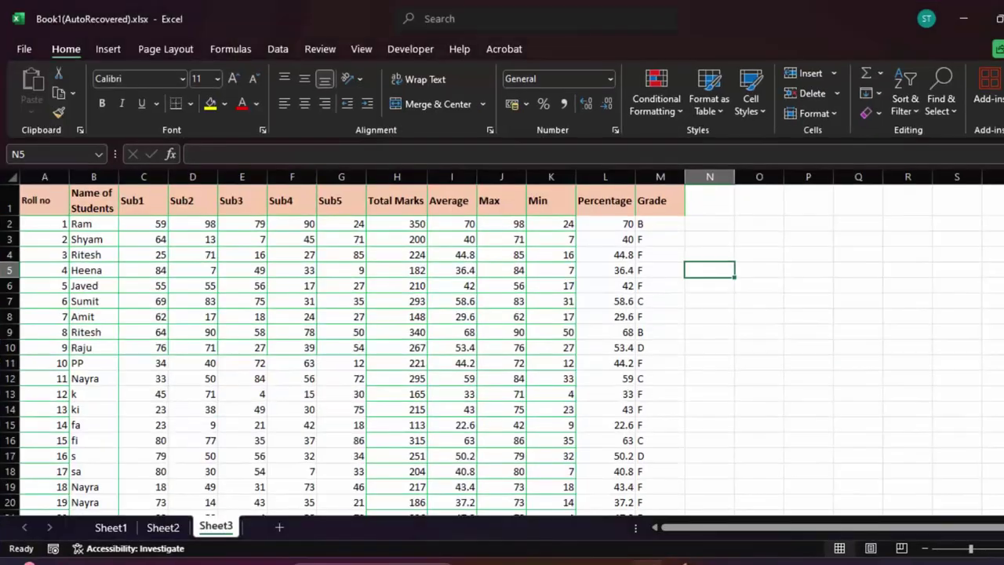
left_click(170, 315)
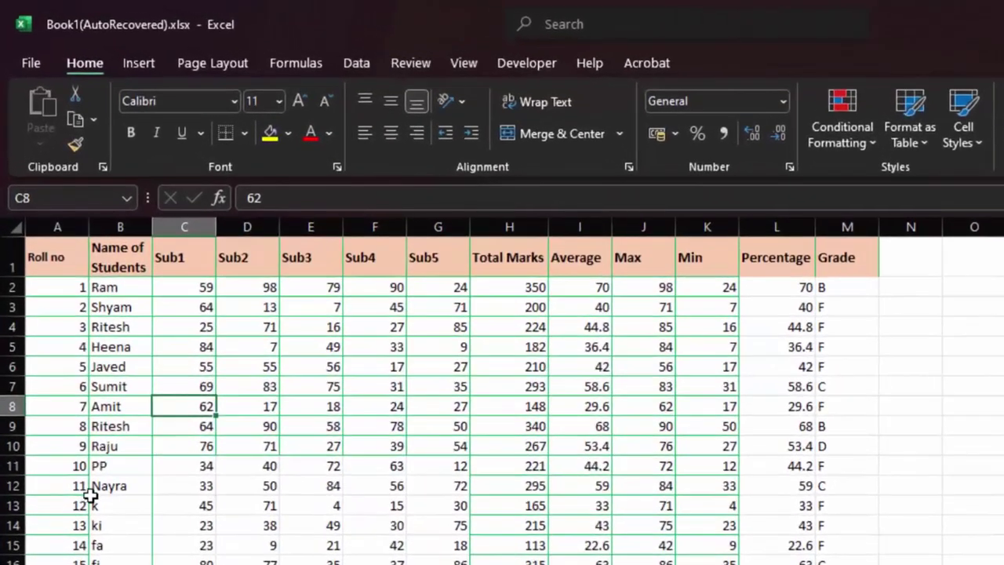
left_click_drag(60, 467, 321, 549)
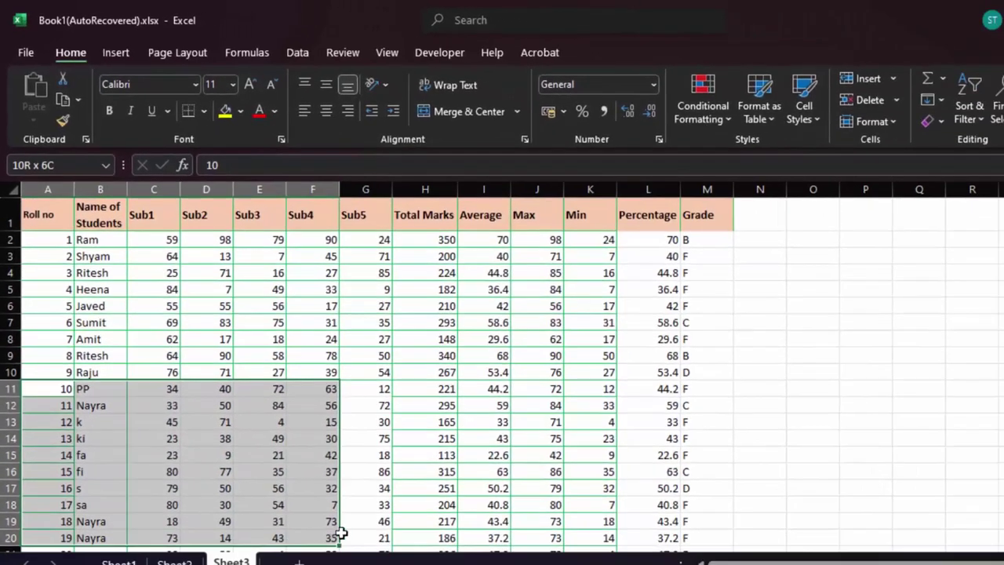
left_click_drag(321, 549, 543, 541)
left_click(325, 321)
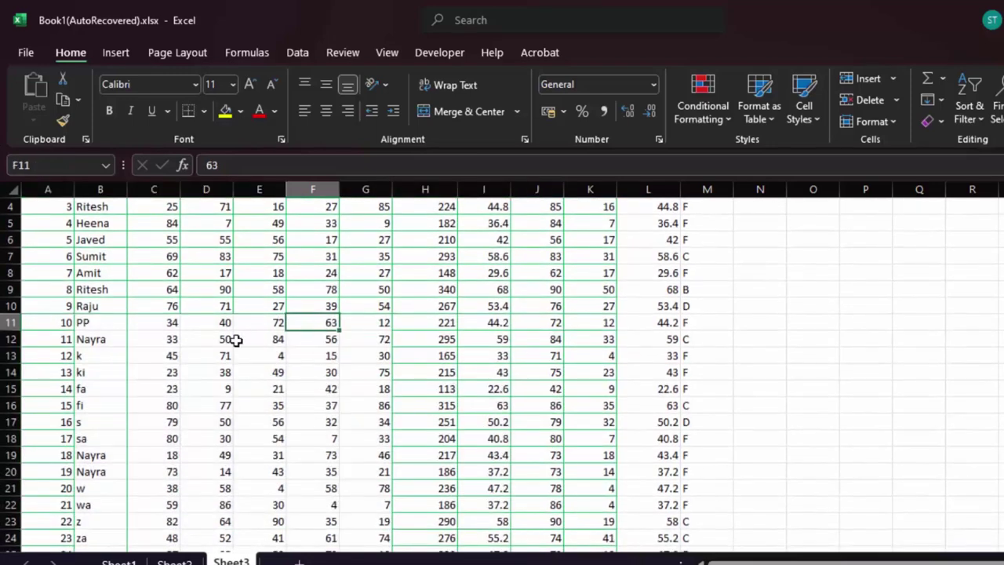
left_click(773, 419)
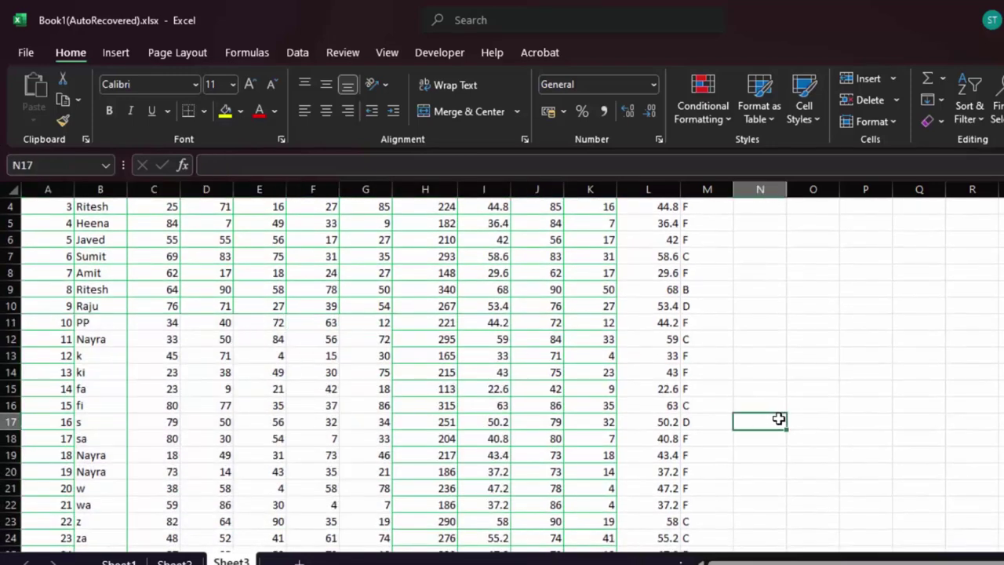
key("ctrl+a")
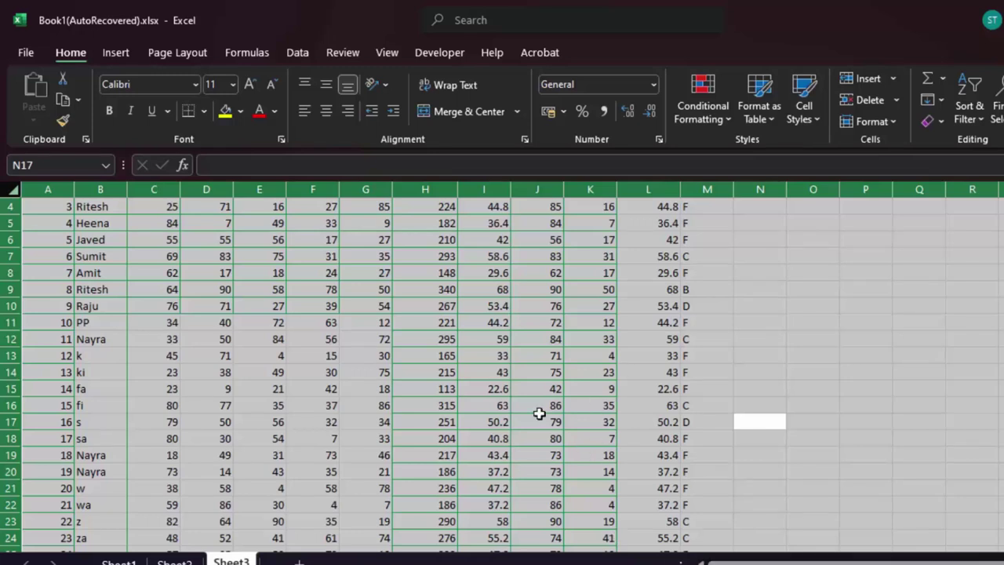
left_click(386, 374)
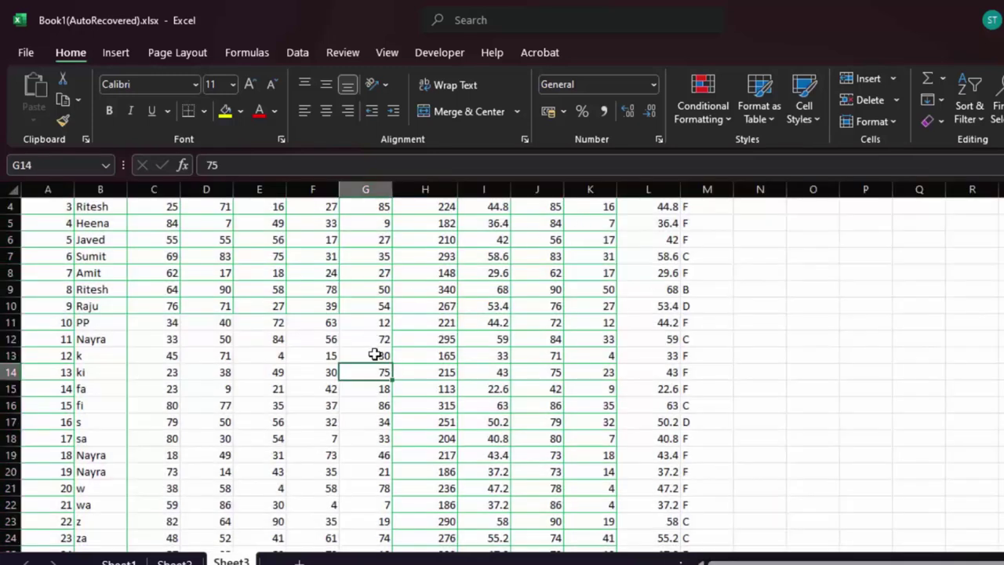
- Select the whole marks table A1:M45 from a cell inside it with Ctrl+A
left_click(294, 273)
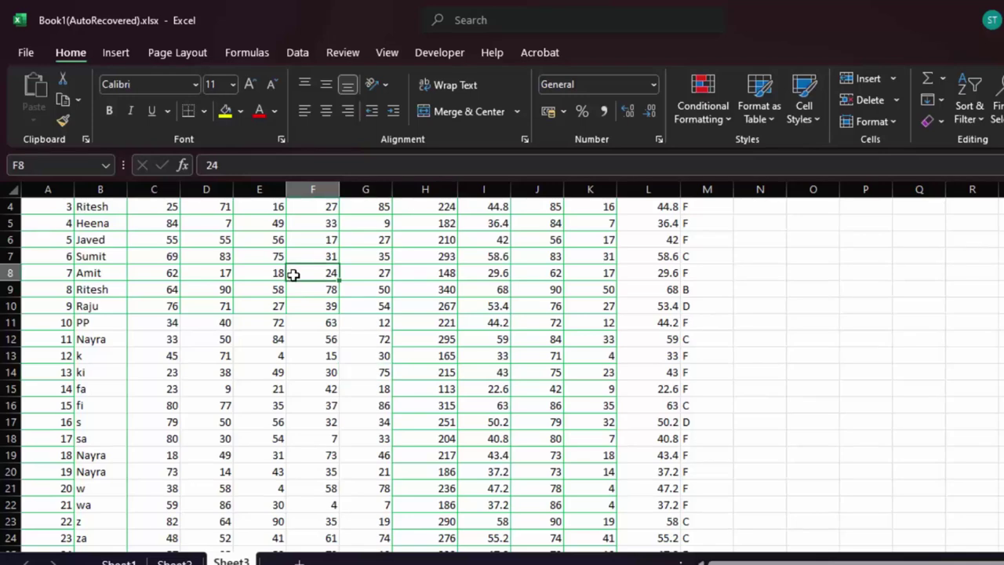
key("ctrl+a")
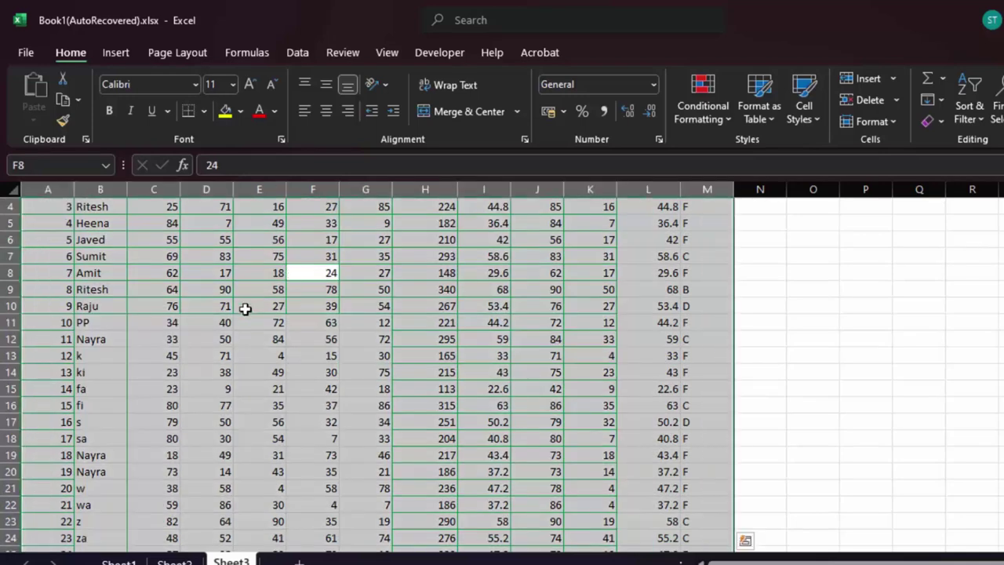
scroll(322, 290, "up", 1)
scroll(638, 335, "down", 1)
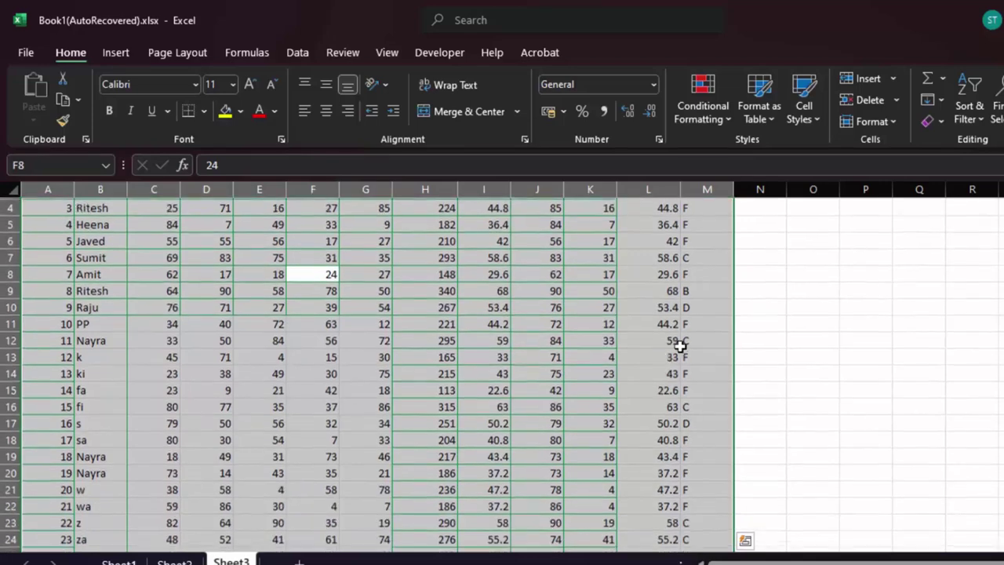
scroll(646, 352, "down", 3)
scroll(595, 360, "down", 5)
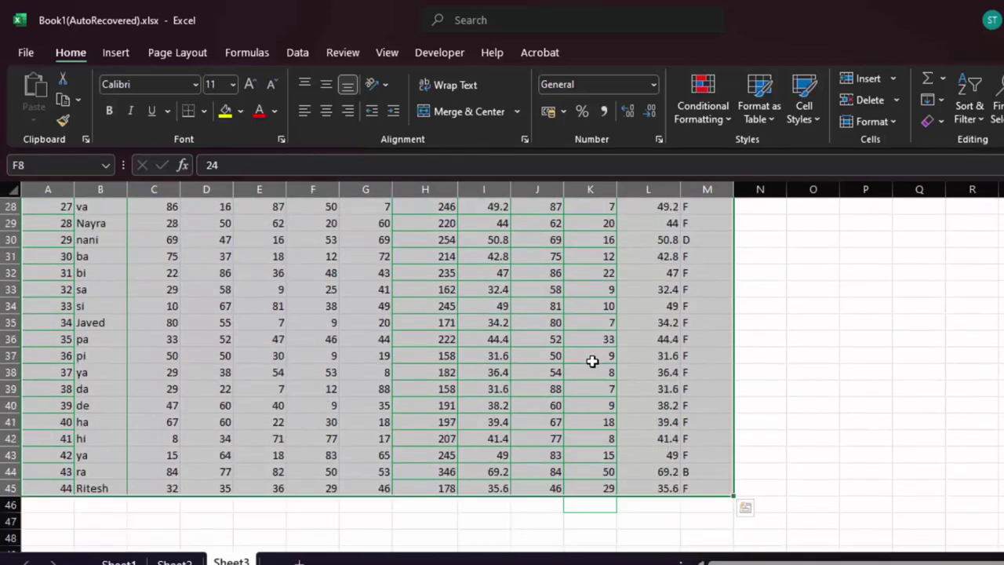
scroll(595, 360, "up", 5)
scroll(593, 361, "up", 4)
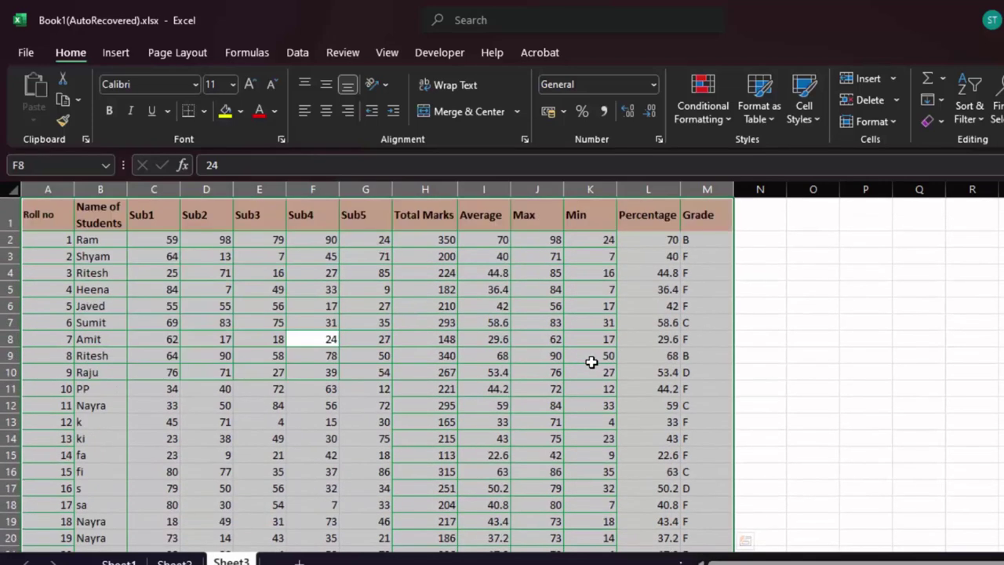
key("alt")
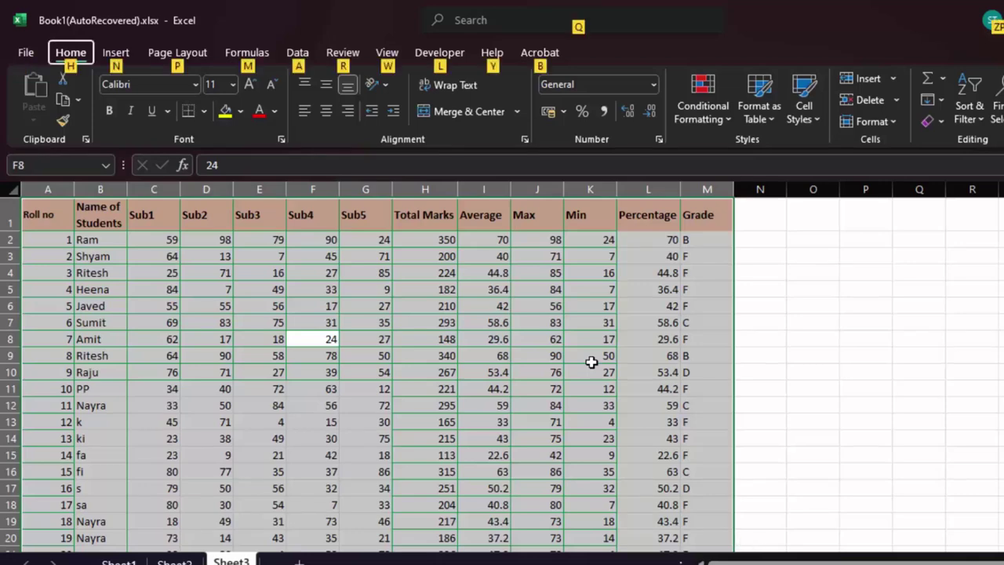
- Apply All Borders to every cell of the A1:M45 marks table, then deselect it
key("h")
key("b")
key("a")
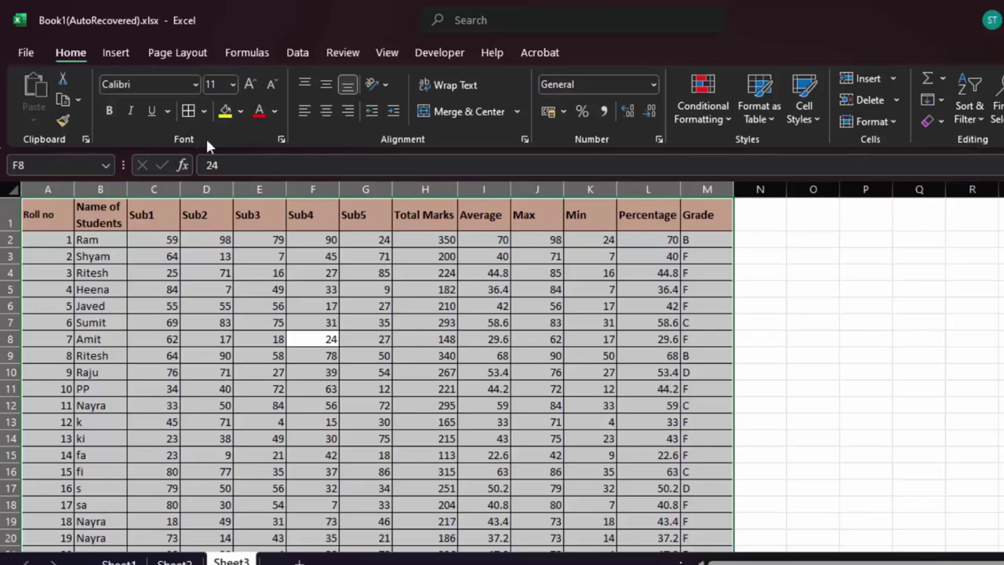
left_click(205, 110)
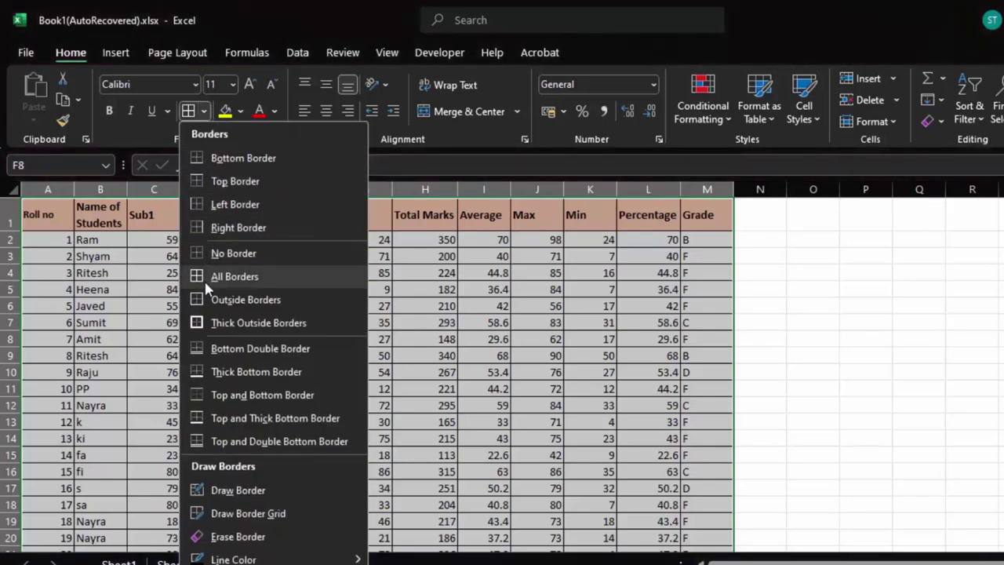
left_click(213, 278)
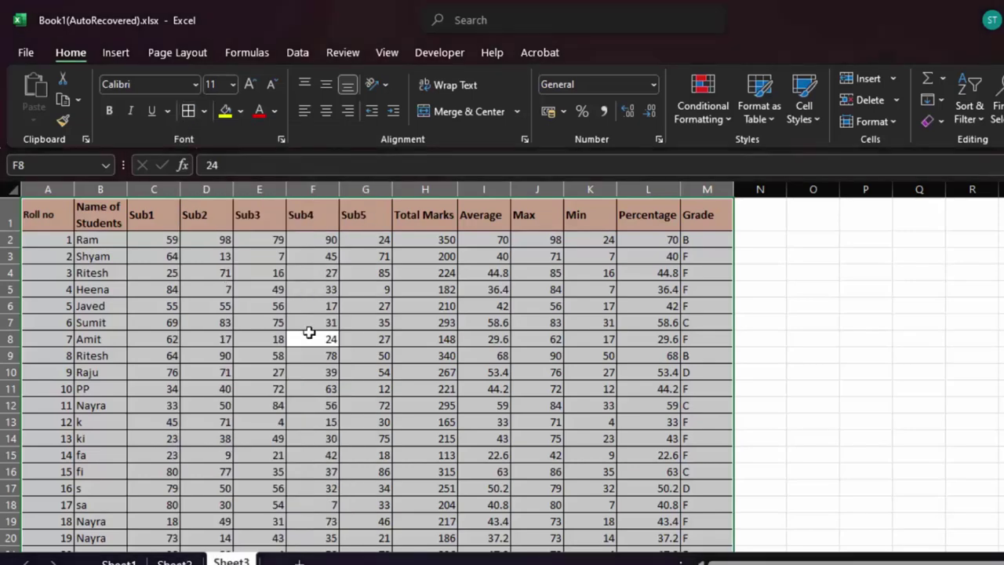
left_click(868, 404)
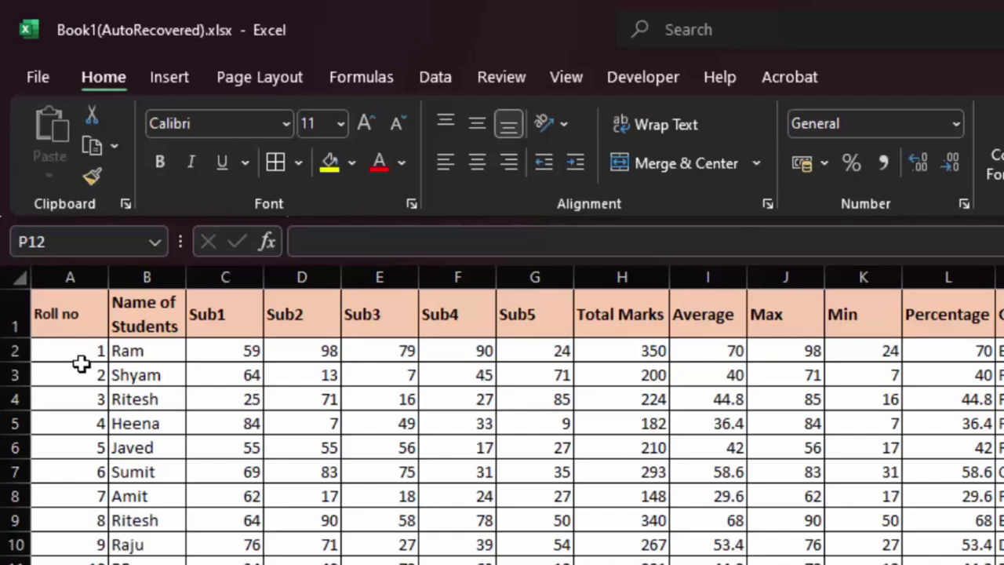
- Create PivotTable1 on a new worksheet from the Sheet3 marks range A1:M45
left_click(76, 411)
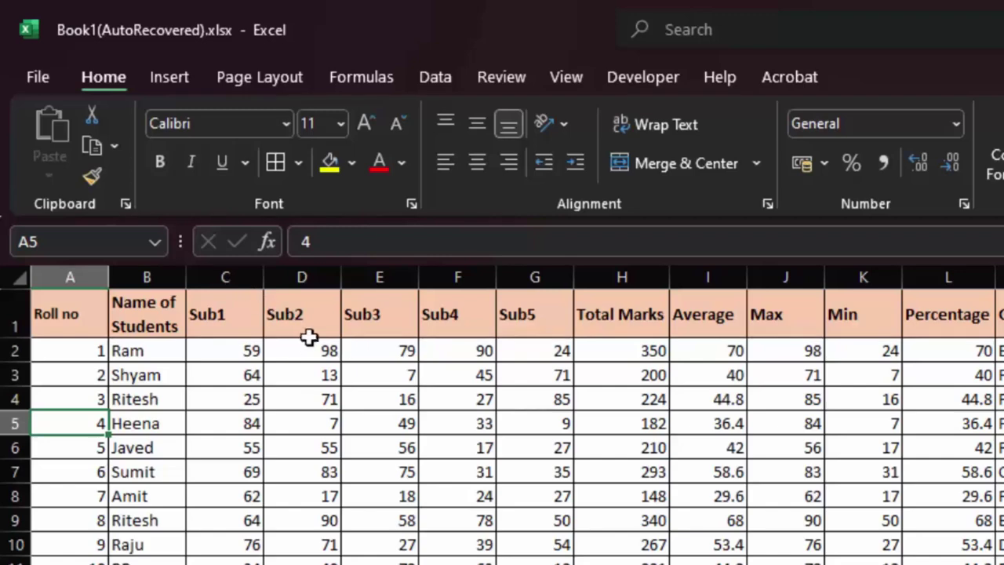
left_click(170, 79)
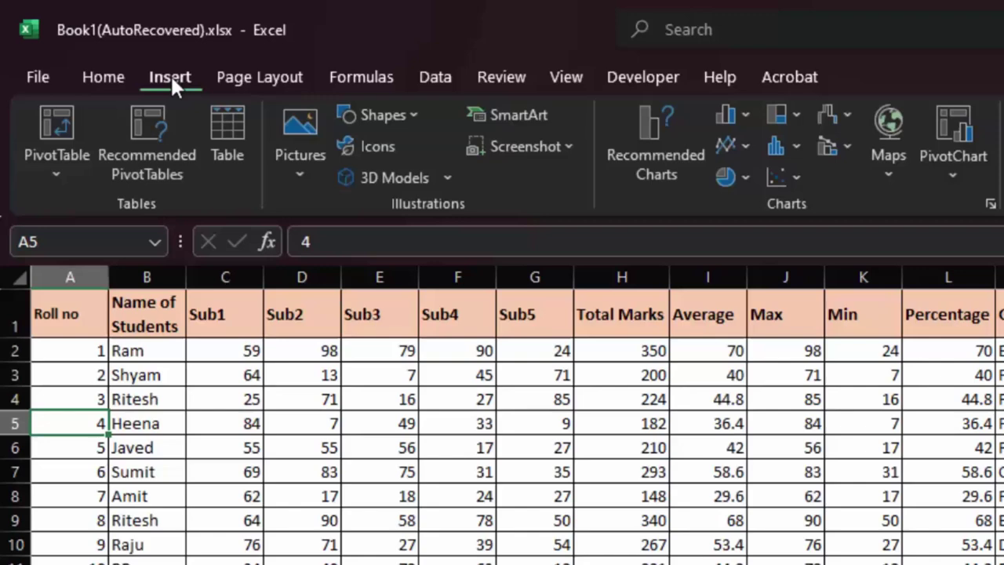
left_click(52, 179)
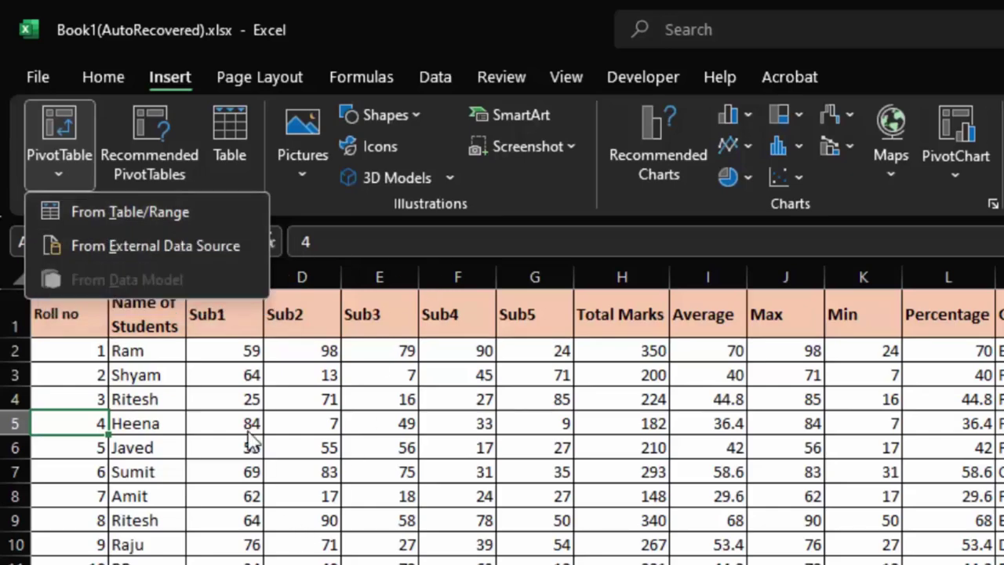
left_click(144, 222)
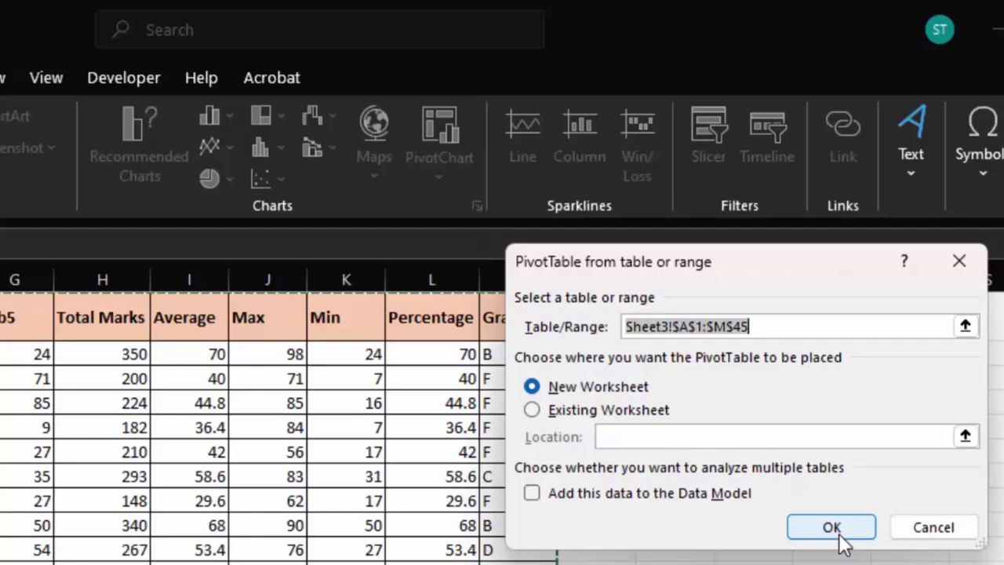
left_click(839, 536)
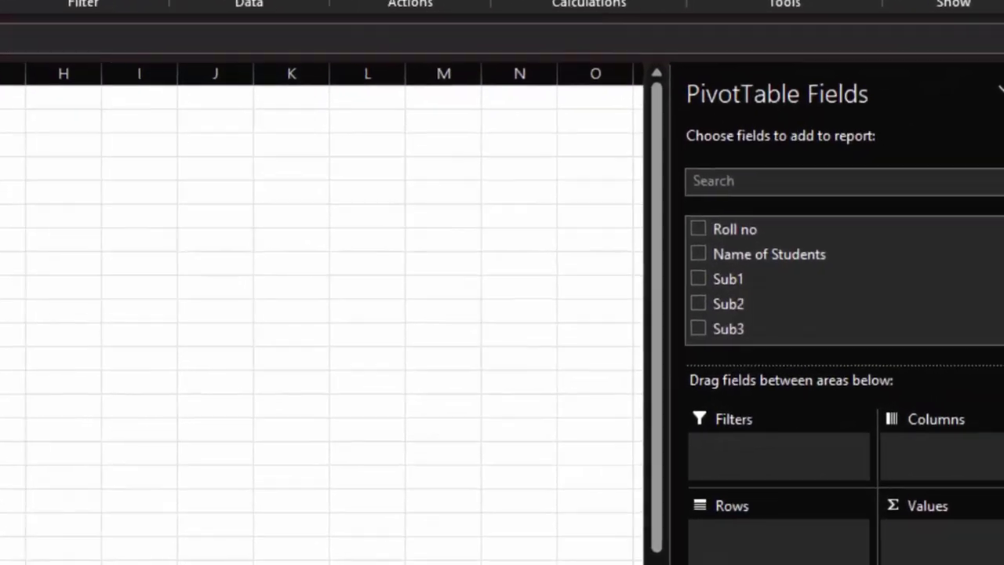
- Put the Roll no field in the PivotTable's Filters area, showing (All) in A1:B1
scroll(785, 267, "down", 1)
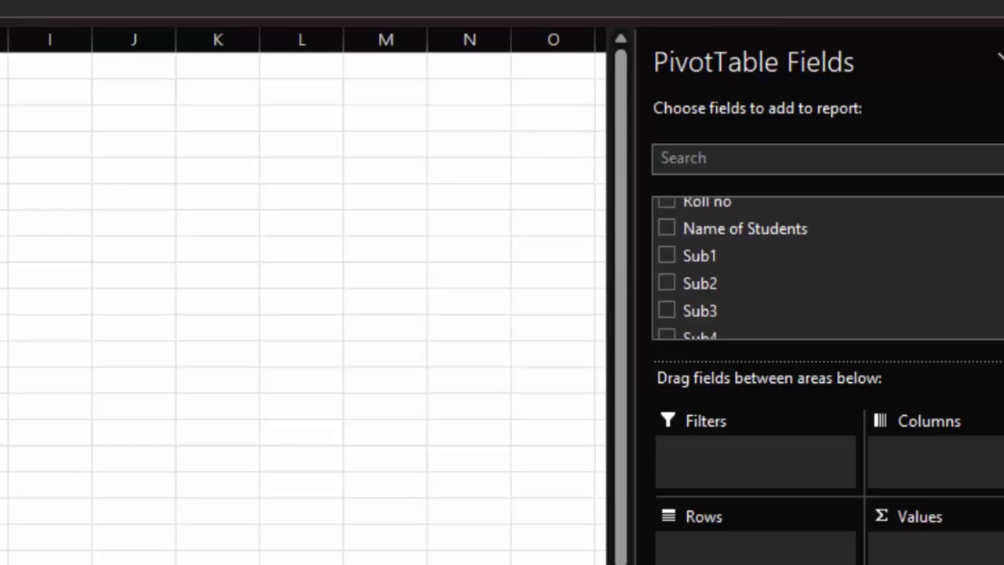
scroll(784, 267, "down", 1)
scroll(785, 267, "down", 1)
scroll(785, 267, "down", 2)
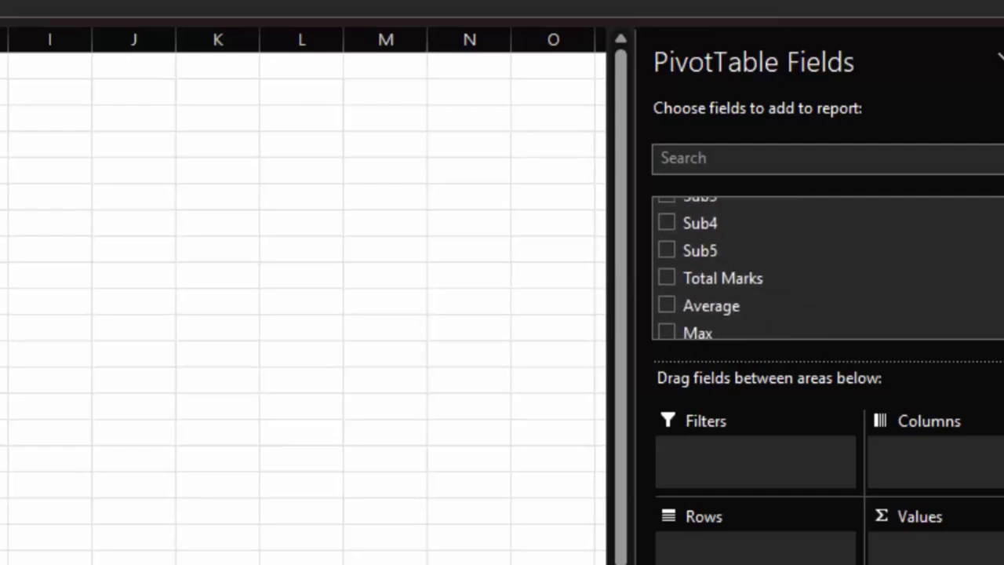
scroll(784, 266, "down", 1)
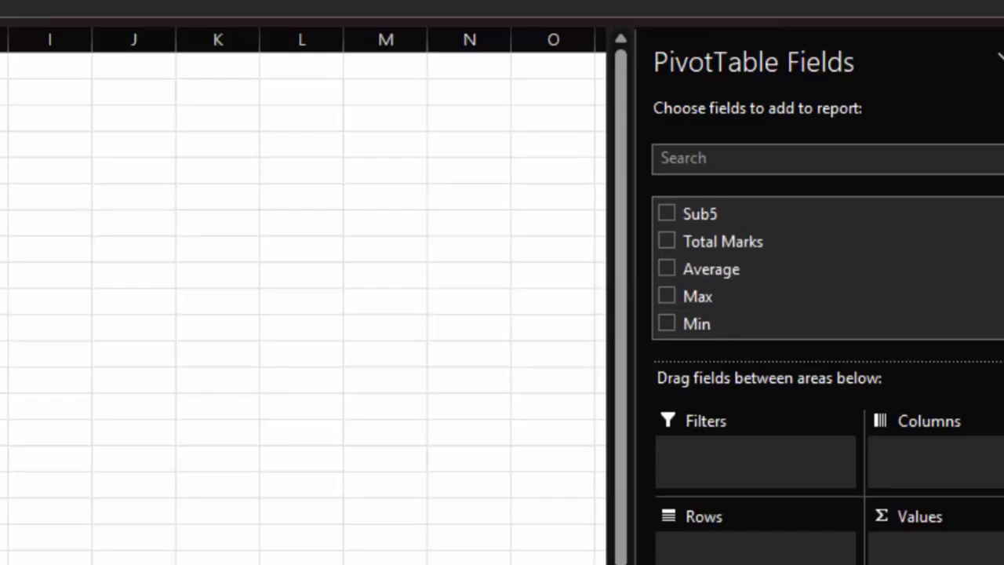
scroll(784, 267, "down", 1)
scroll(784, 266, "down", 1)
scroll(784, 267, "down", 1)
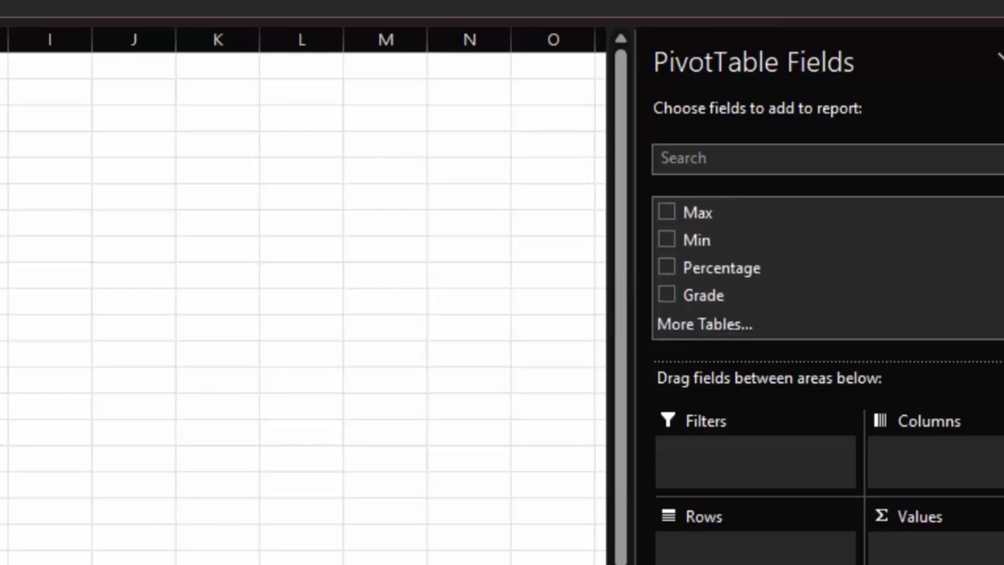
scroll(950, 294, "up", 1)
scroll(949, 293, "up", 3)
scroll(949, 294, "up", 1)
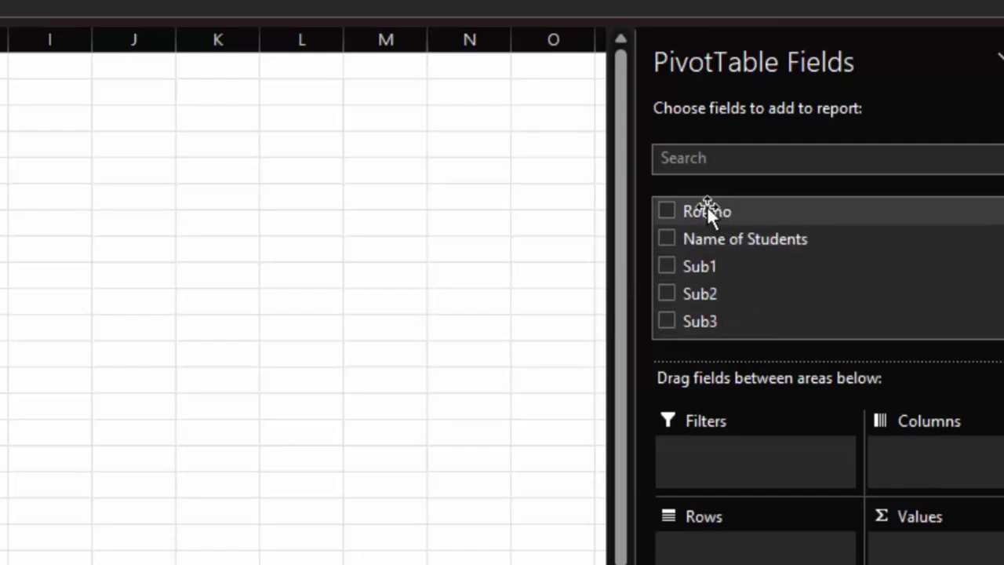
left_click_drag(707, 205, 821, 358)
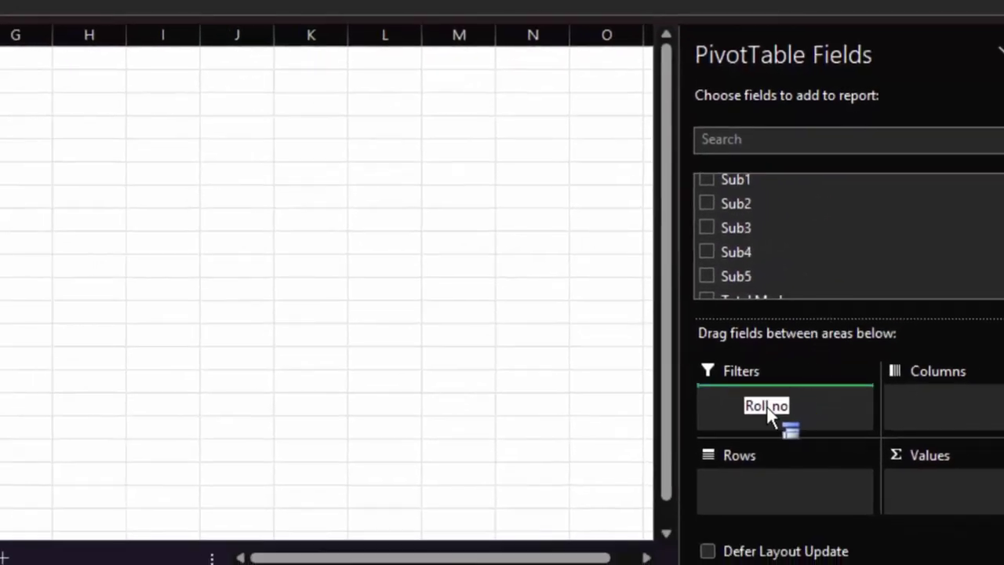
left_click_drag(821, 358, 761, 410)
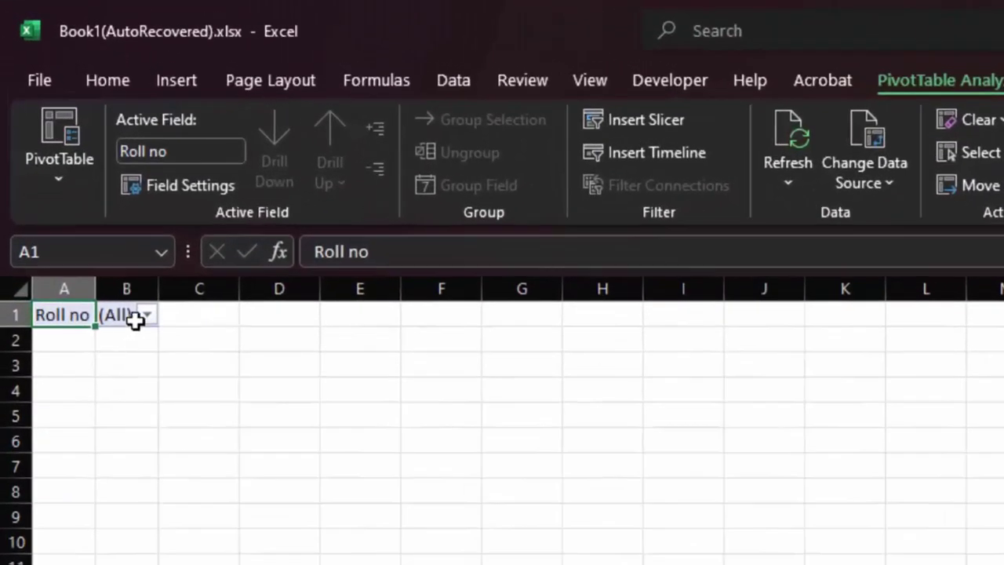
- Add Name of Students to the Rows area so names list under Row Labels from A4
left_click(146, 315)
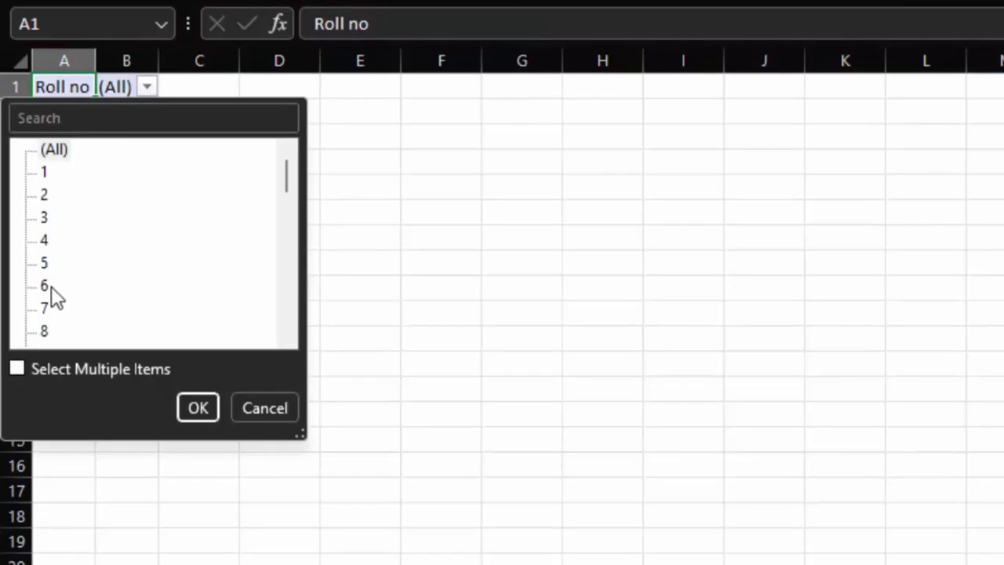
left_click(262, 411)
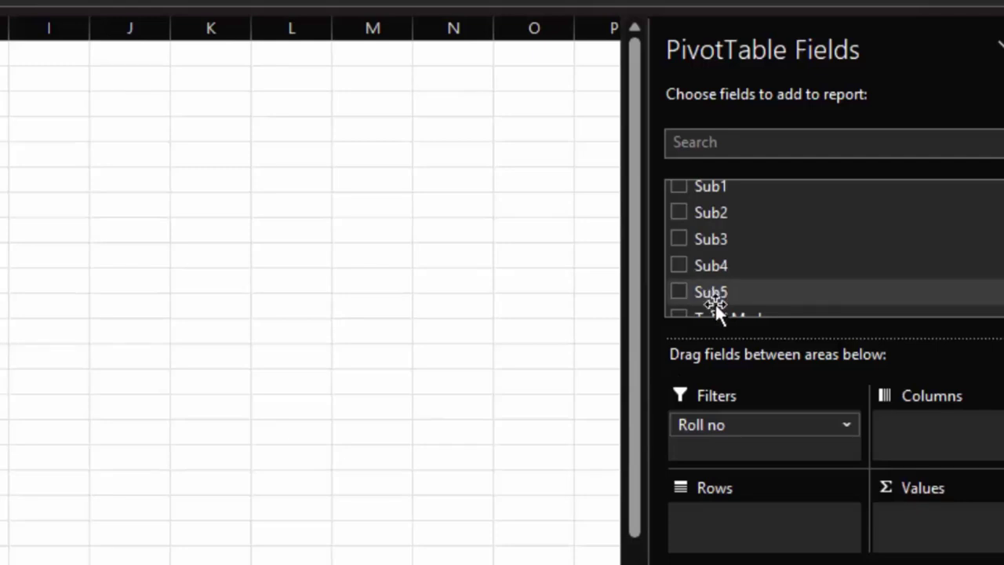
scroll(715, 291, "up", 3)
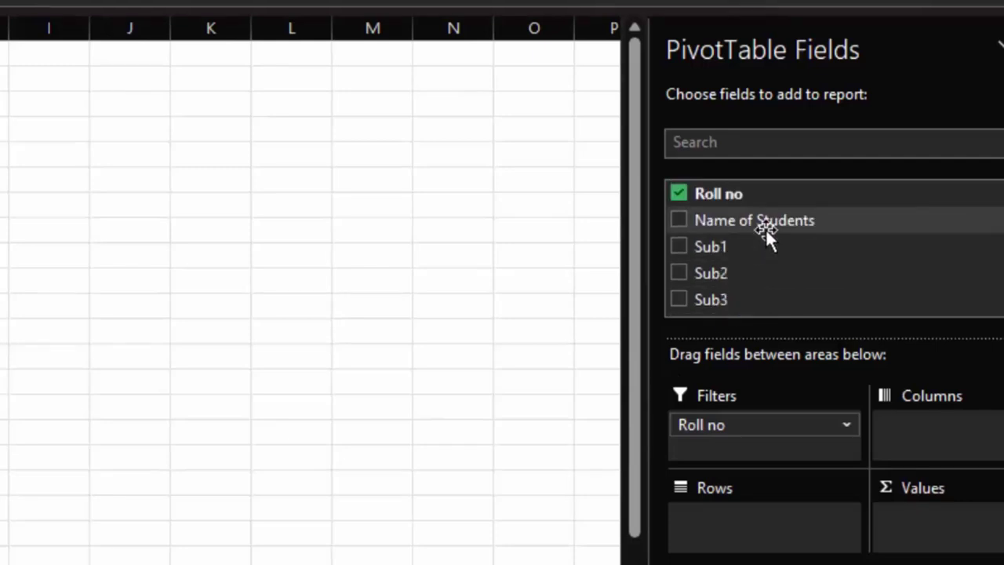
mouse_move(766, 228)
left_mouse_down()
mouse_move(456, 333)
mouse_move(717, 524)
left_mouse_up()
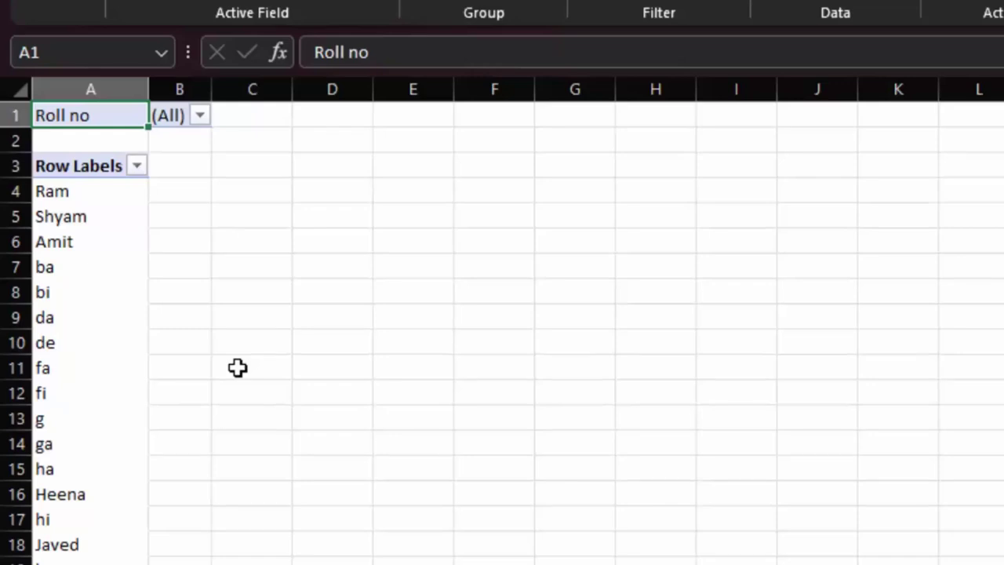
- Set the B1 Roll no filter to 5 so only Javed shows, then go to Sheet3
left_click(201, 116)
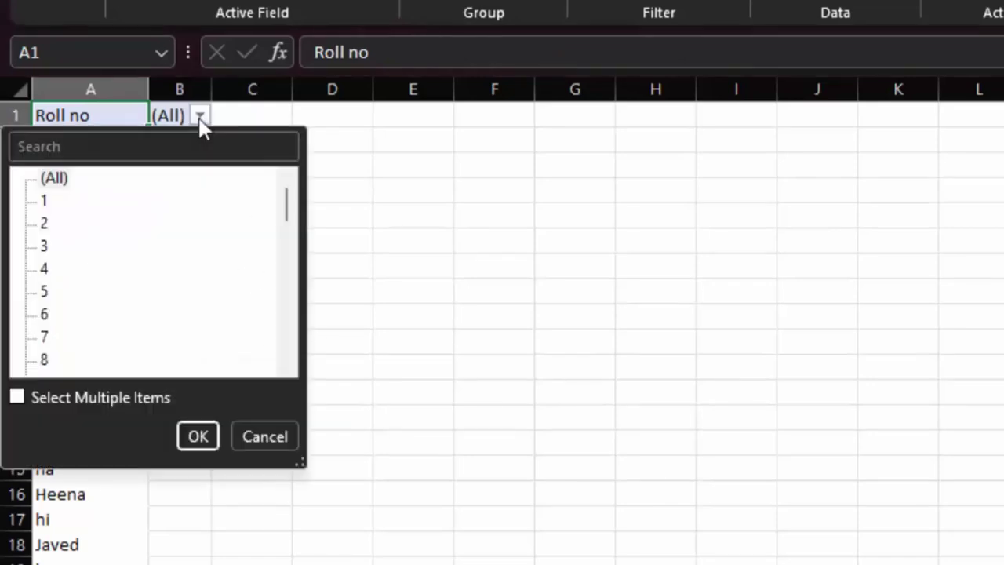
left_click(45, 292)
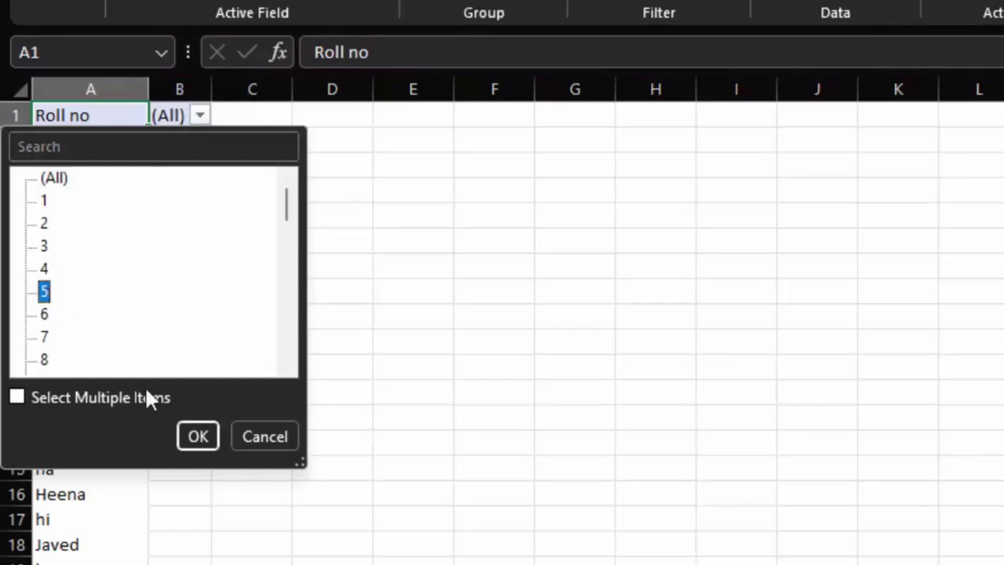
left_click(194, 441)
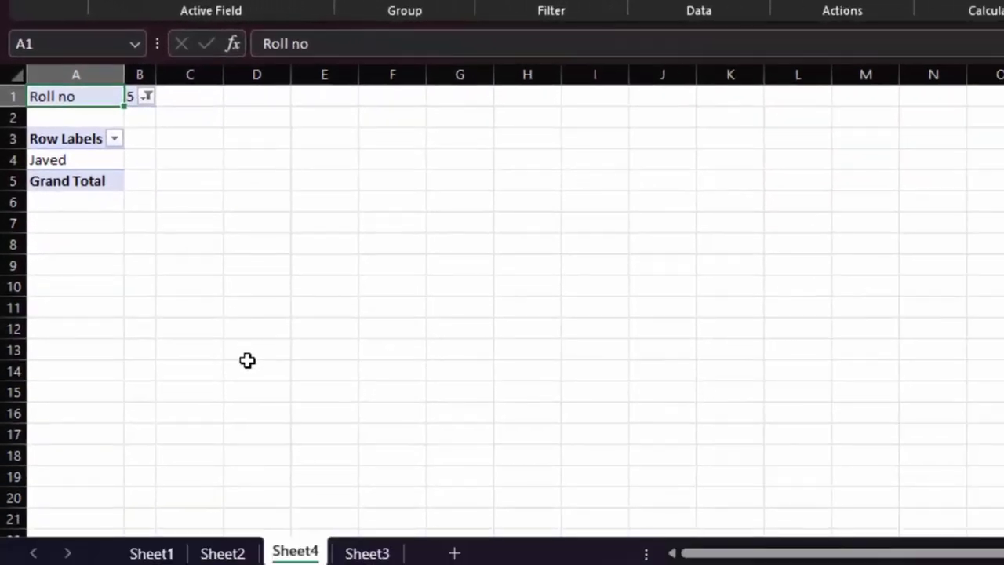
left_click(366, 553)
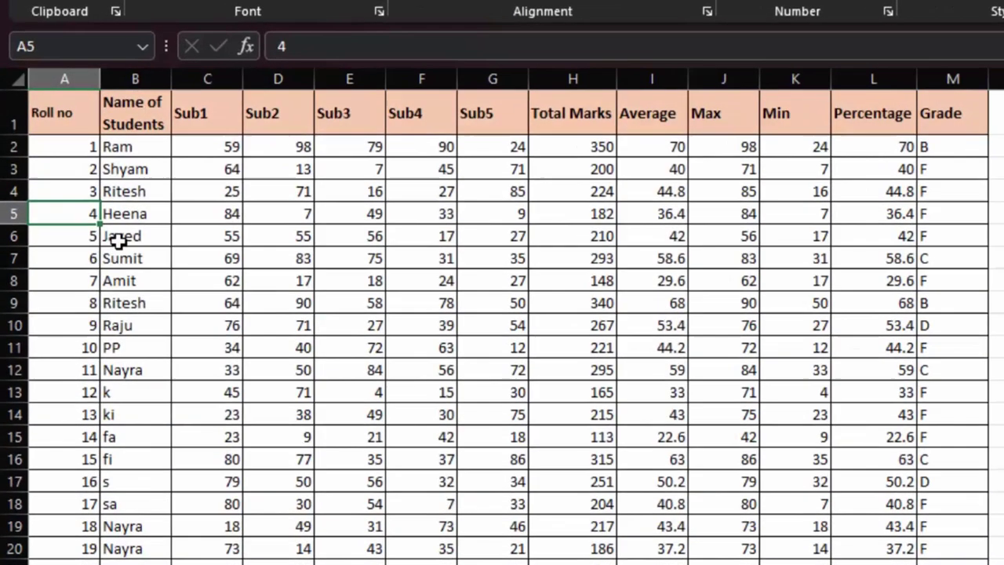
- Fill Javed's name cell B6 on Sheet3 yellow
left_click(118, 225)
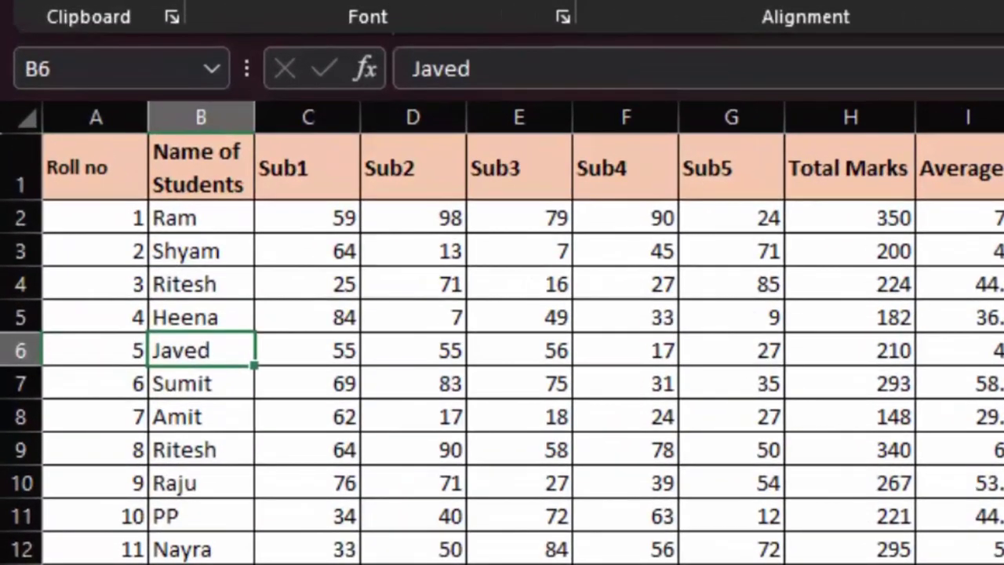
key("F4")
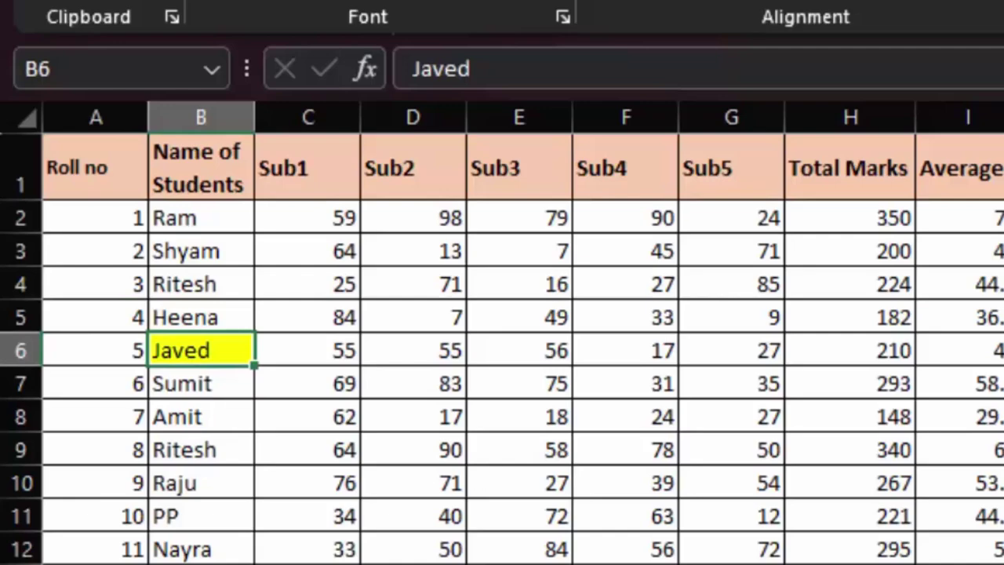
scroll(502, 332, "down", 2)
scroll(502, 333, "right", 1)
scroll(502, 332, "up", 1)
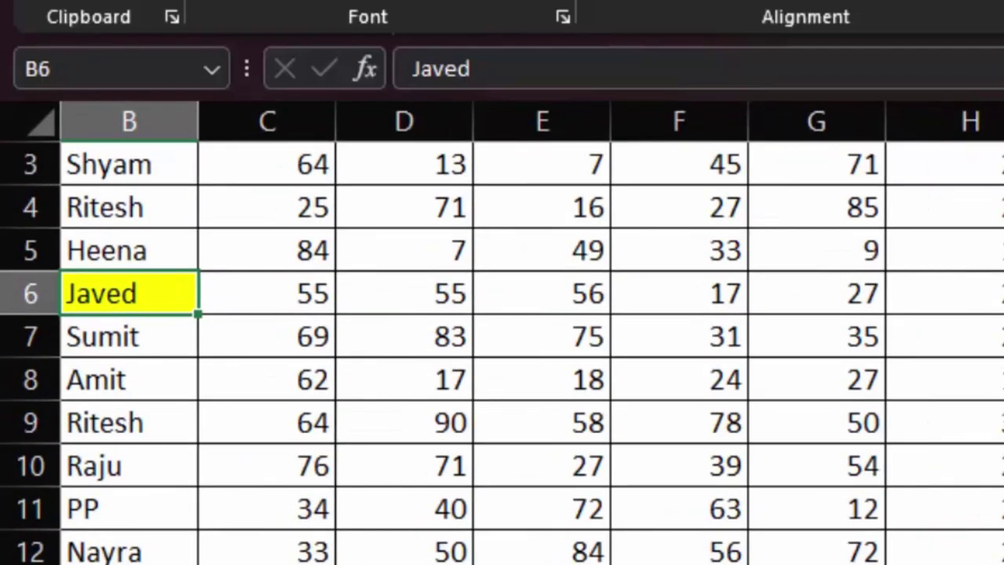
scroll(502, 332, "left", 1)
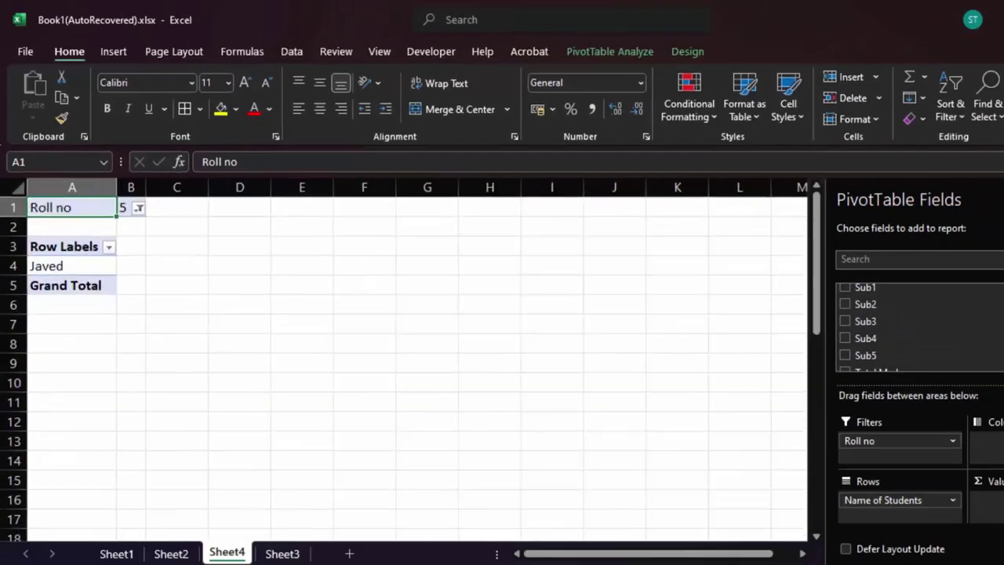
- Change the Roll no filter to 25 and select the listed student ga
left_click(123, 211)
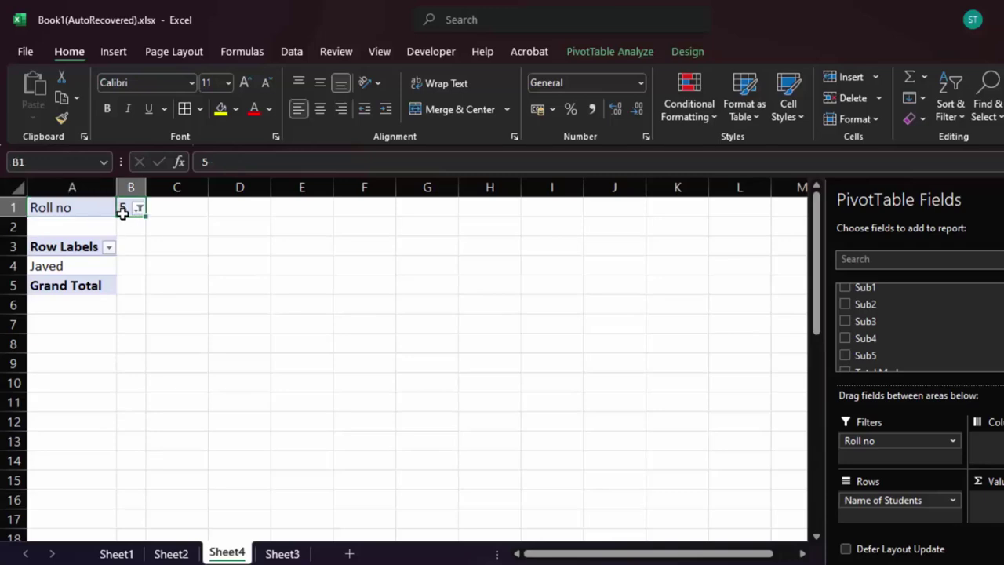
left_click(138, 208)
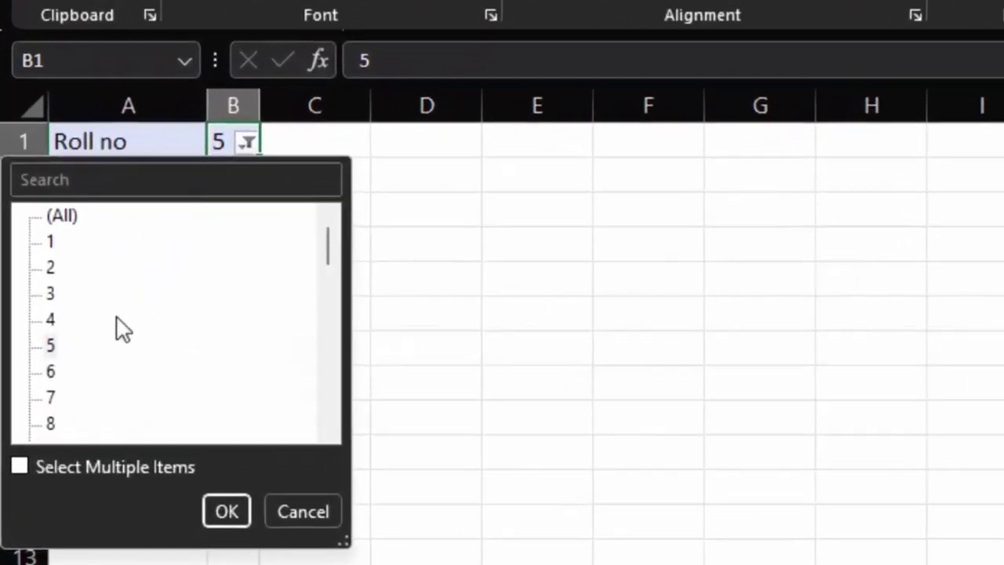
scroll(106, 417, "down", 3)
scroll(108, 416, "down", 3)
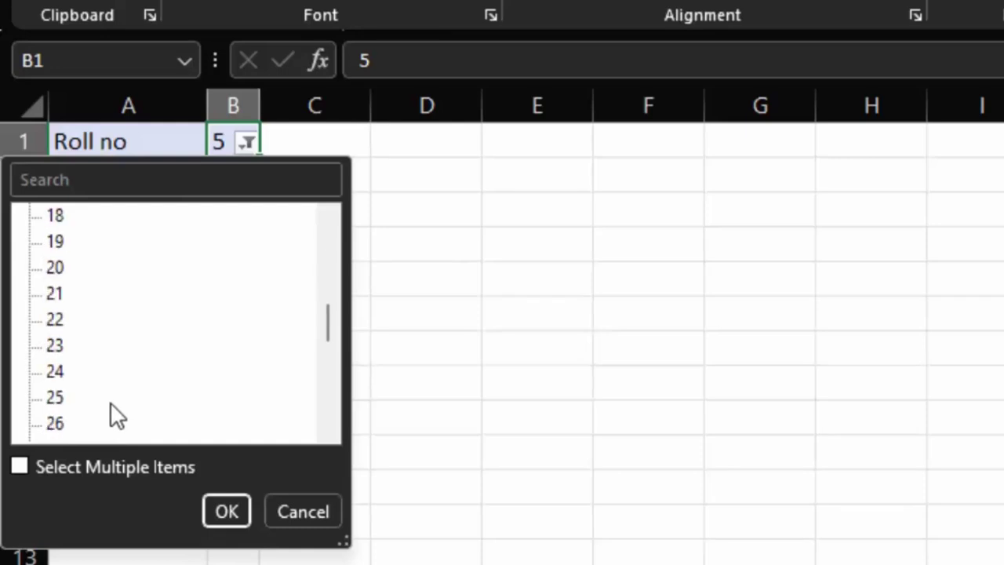
left_click(50, 404)
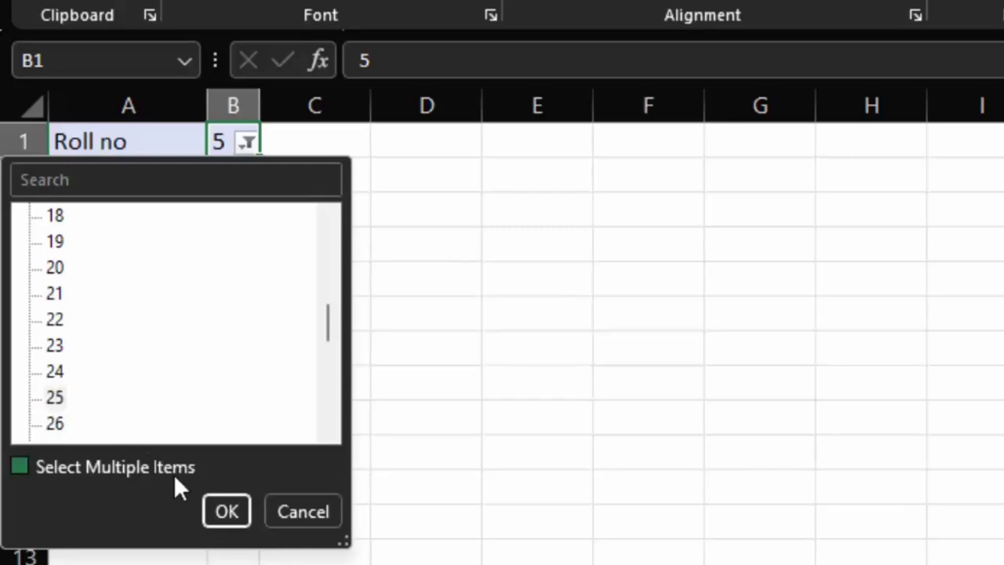
left_click(235, 512)
left_click(238, 501)
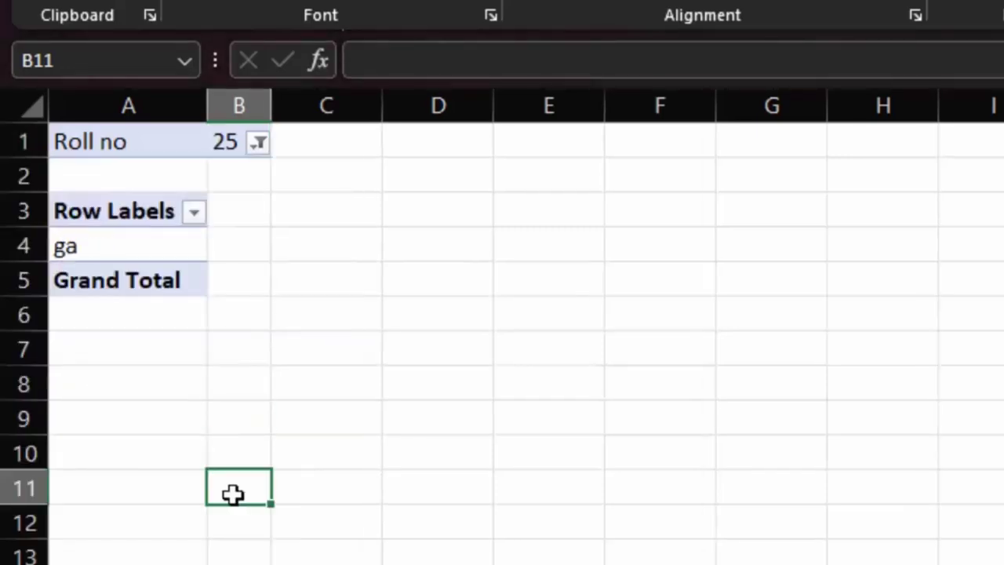
left_click(105, 253)
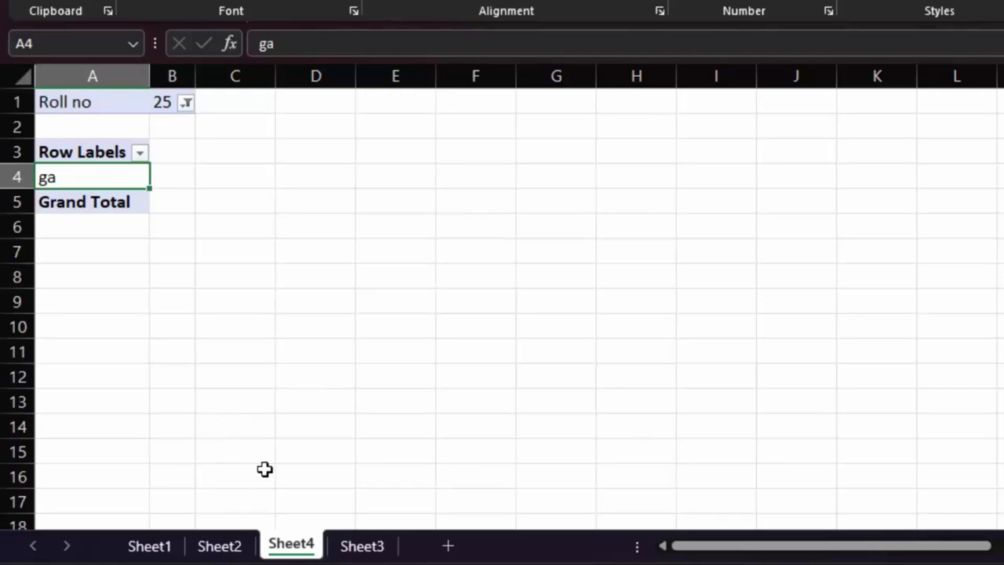
- On Sheet3, fill roll number 25 and the name ga in A26:B26 yellow
left_click(363, 546)
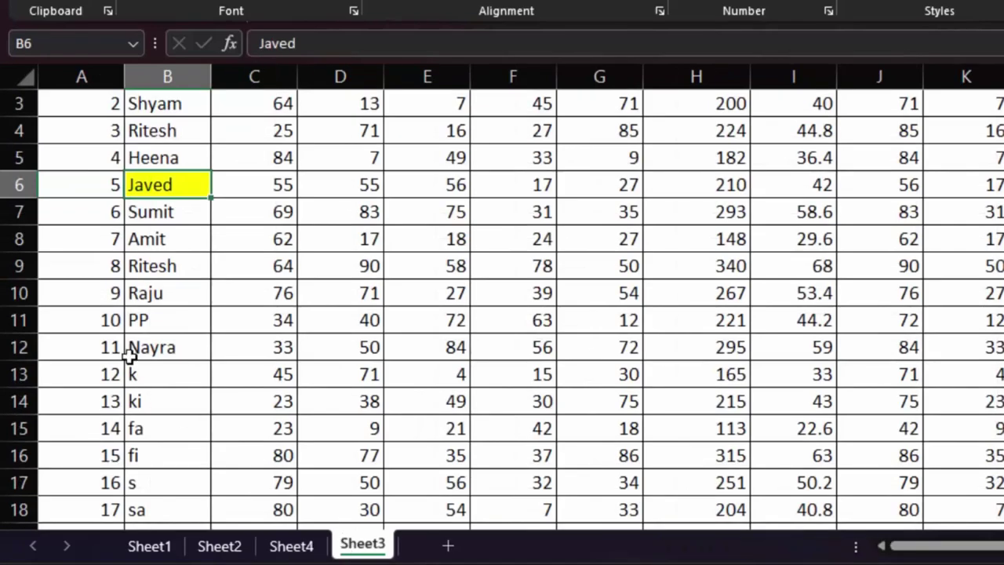
scroll(86, 385, "down", 2)
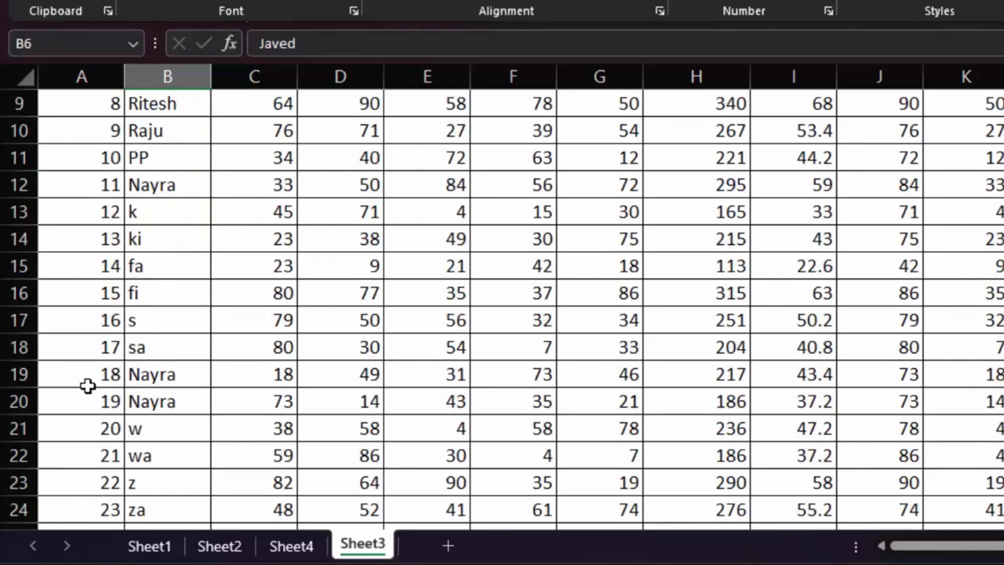
scroll(86, 386, "down", 2)
scroll(87, 385, "down", 2)
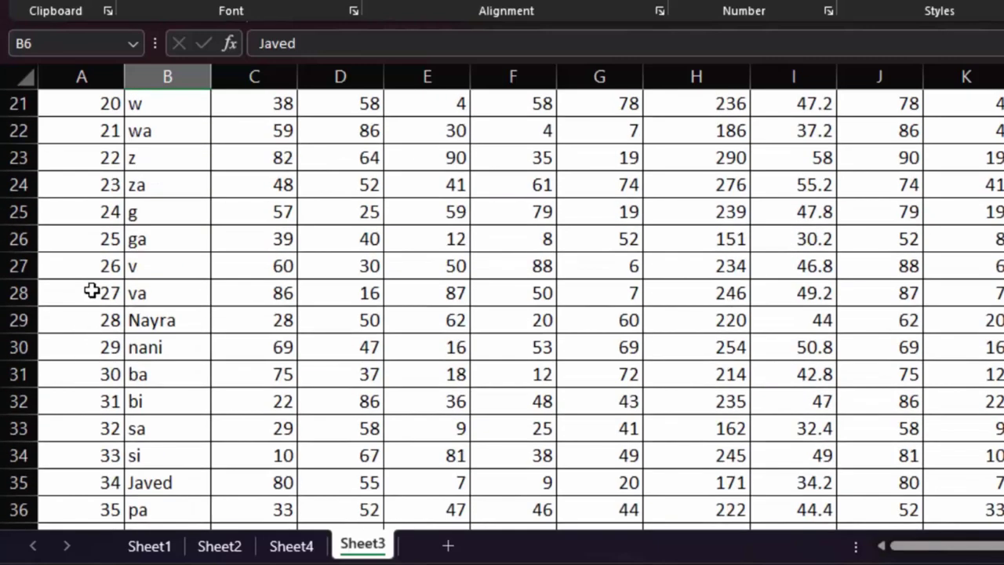
left_click(40, 237)
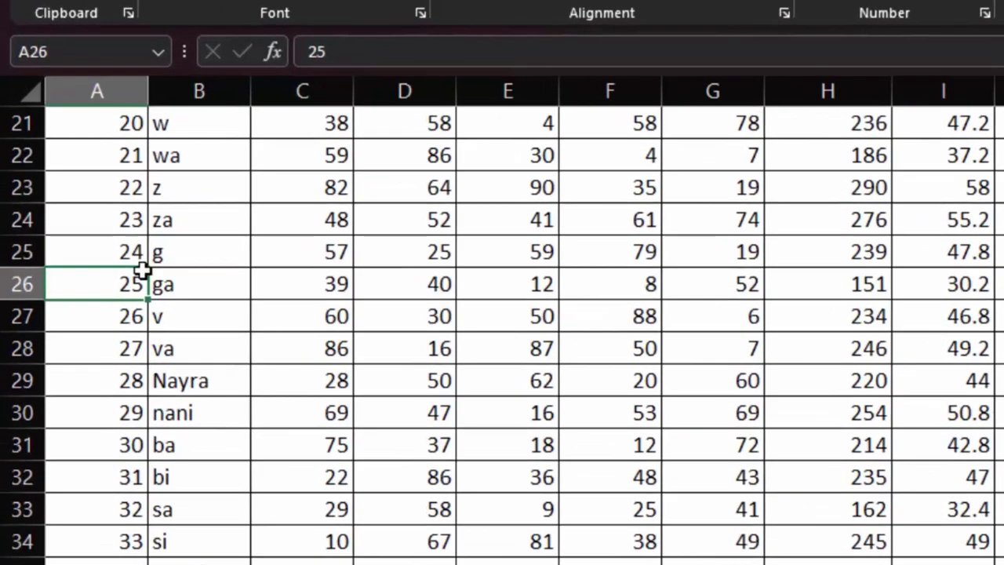
left_click_drag(80, 236, 159, 236)
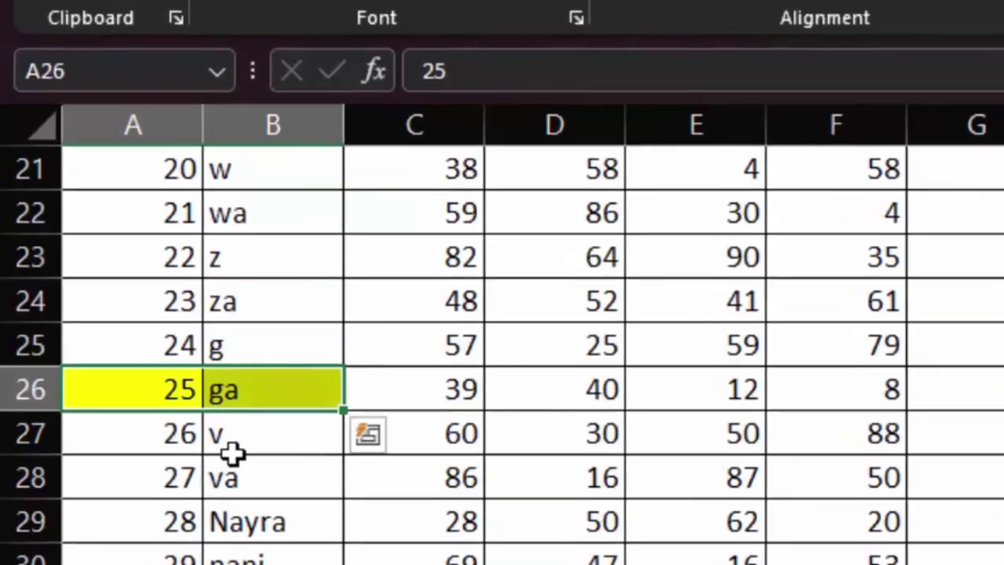
left_click(265, 394)
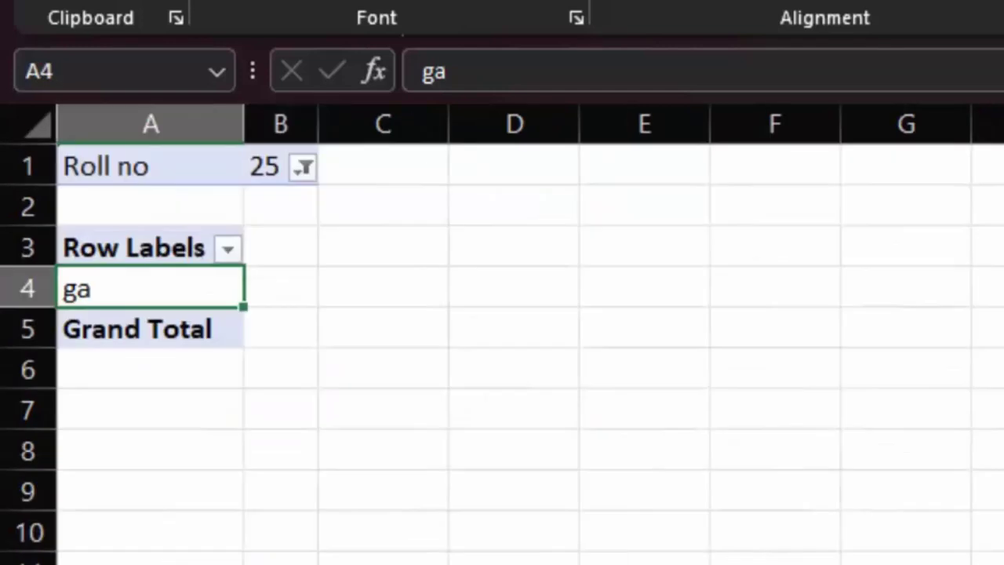
- Set the PivotTable's Roll no filter to 8 so it shows Ritesh
left_click(303, 169)
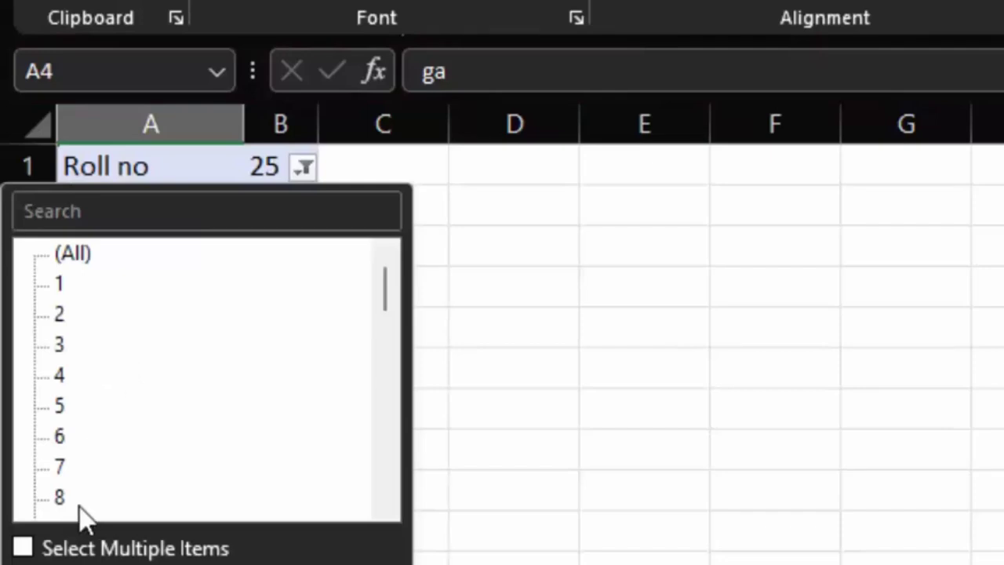
left_click(60, 498)
key("Return")
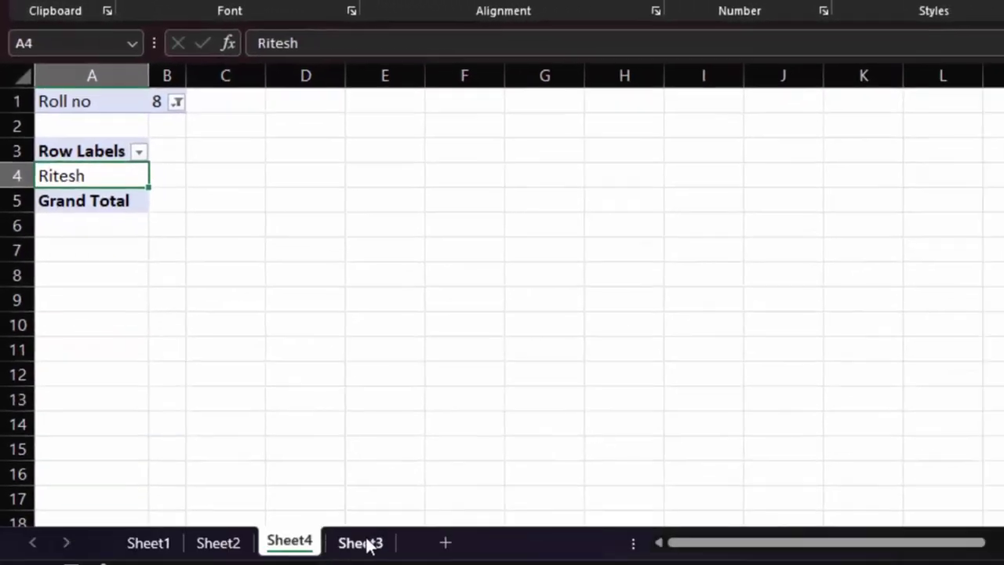
- Fill Ritesh's name cell B9 on Sheet3 yellow
left_click(362, 544)
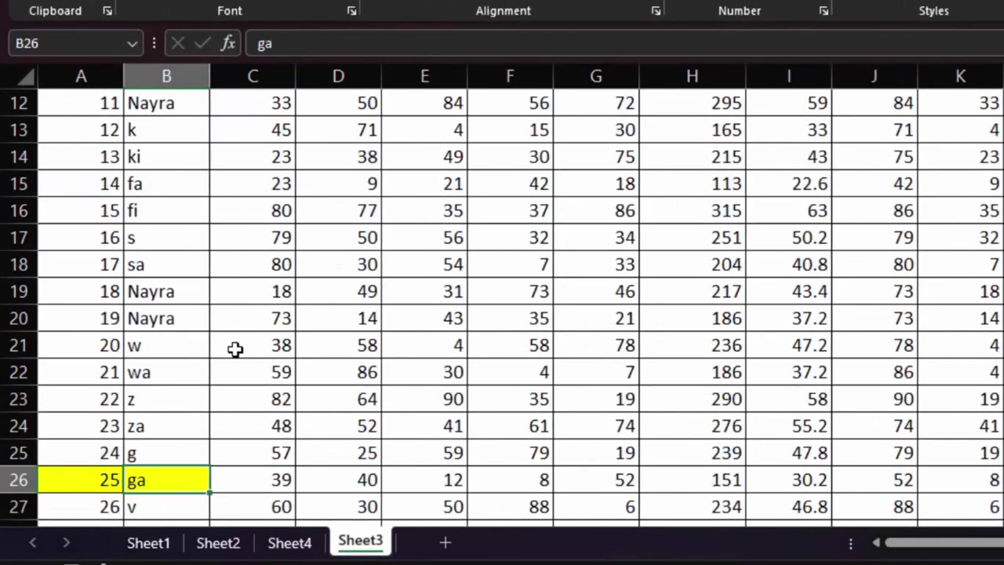
scroll(234, 351, "up", 1)
scroll(234, 351, "up", 1)
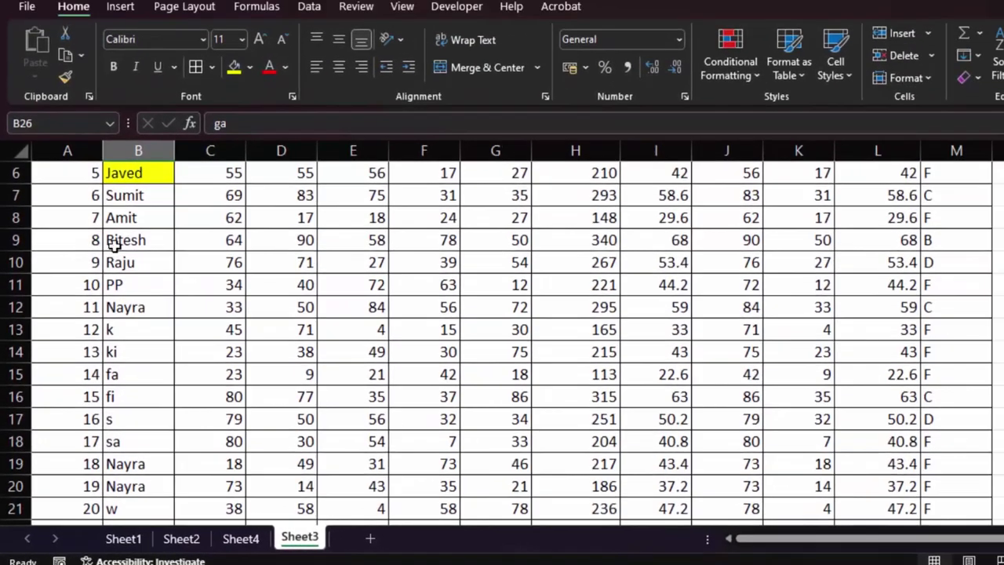
left_click(119, 245)
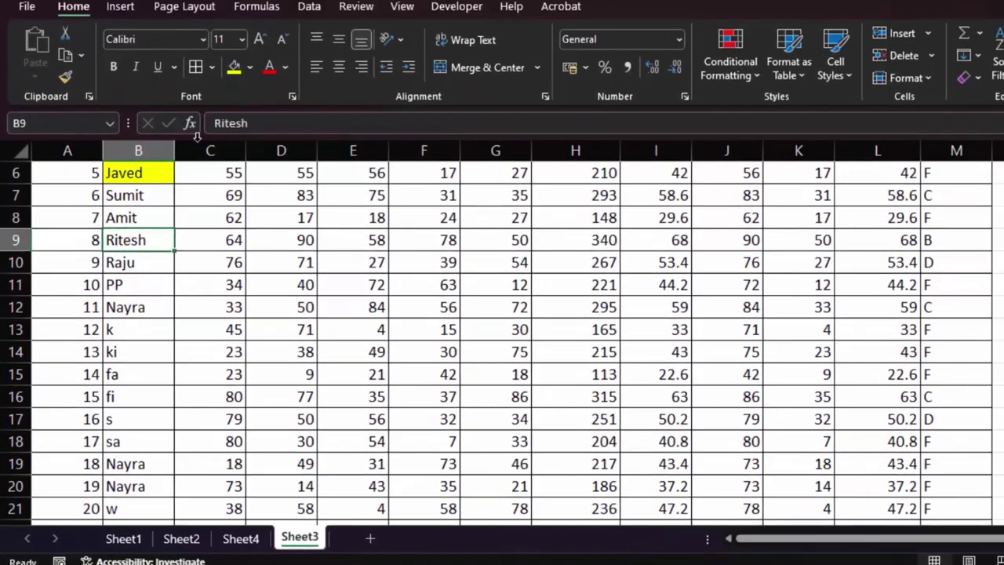
left_click(233, 67)
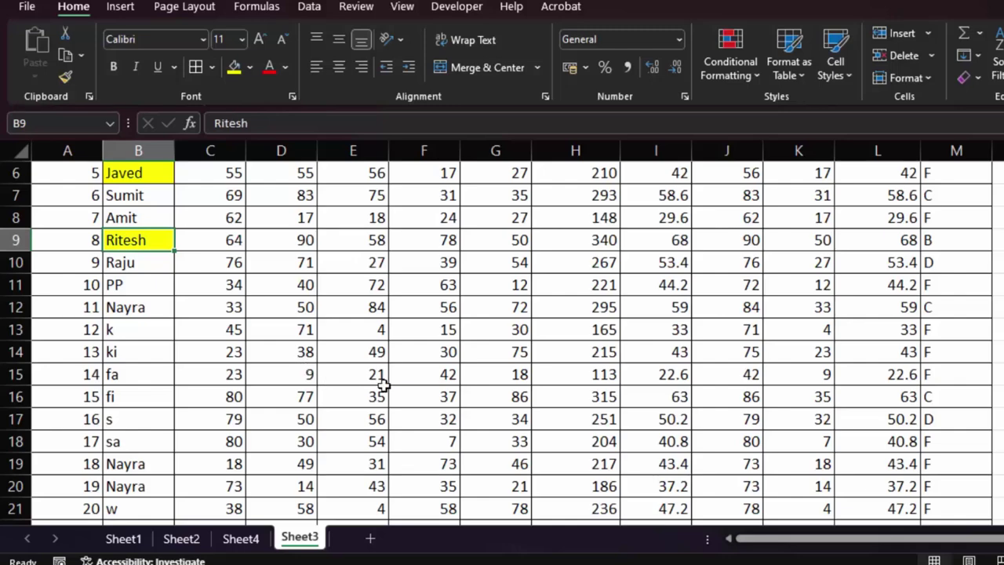
- On Sheet4, add Total Marks to the PivotTable rows, showing 340 under the Roll no 8 student
left_click(241, 539)
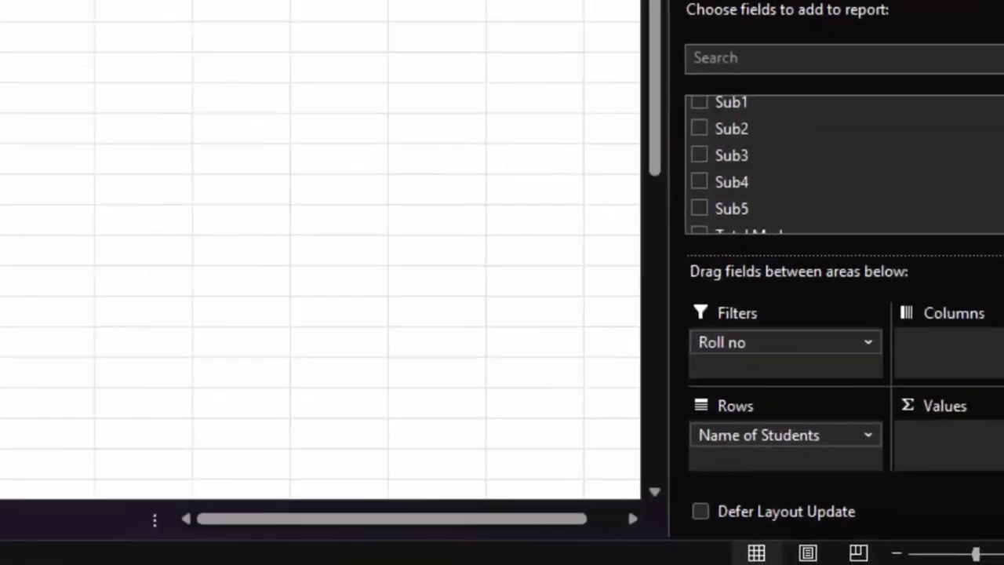
scroll(654, 166, "down", 2)
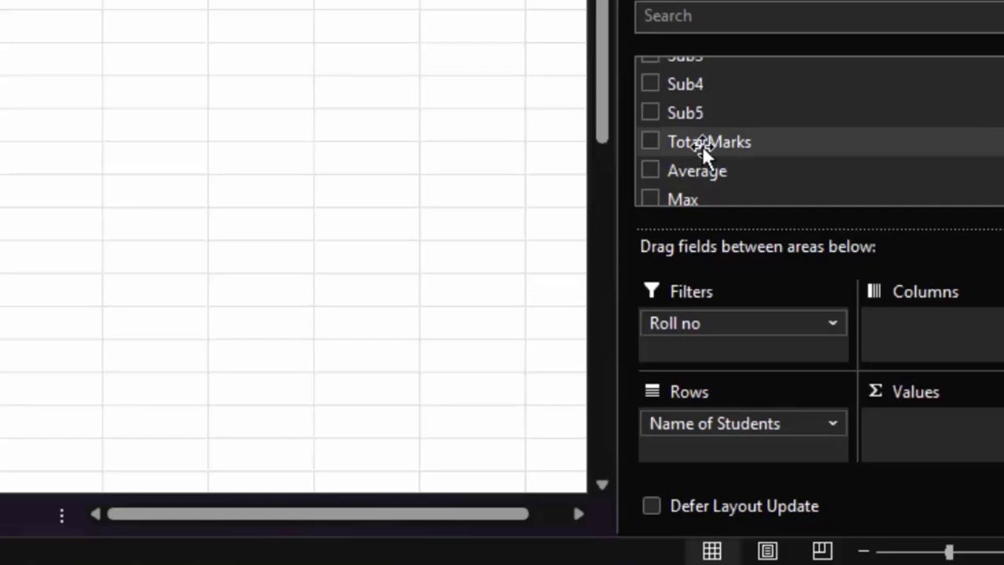
mouse_move(702, 146)
left_mouse_down()
mouse_move(825, 319)
mouse_move(717, 453)
left_mouse_up()
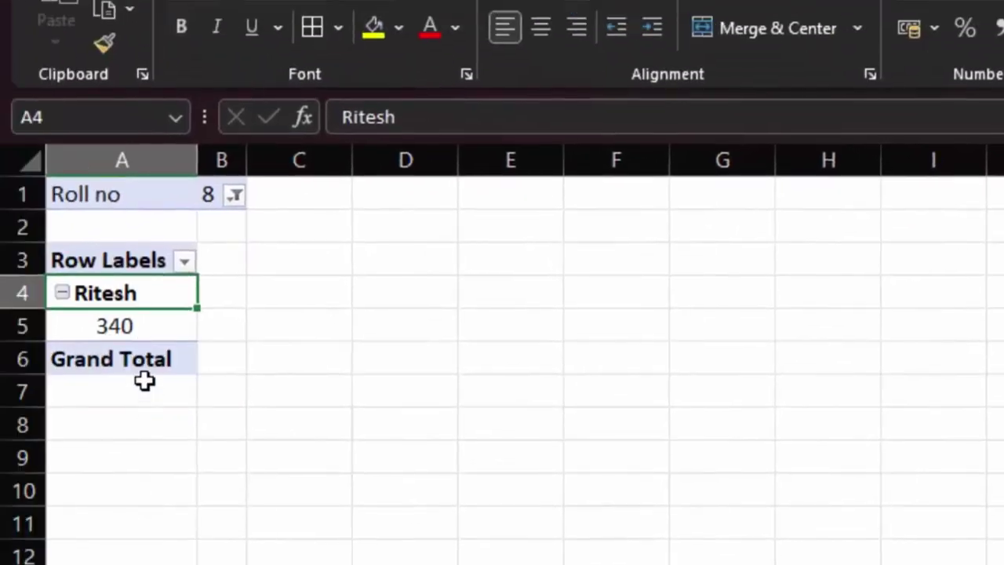
- Filter the PivotTable to Roll no 3, listing one student with Total Marks 224
left_click(237, 196)
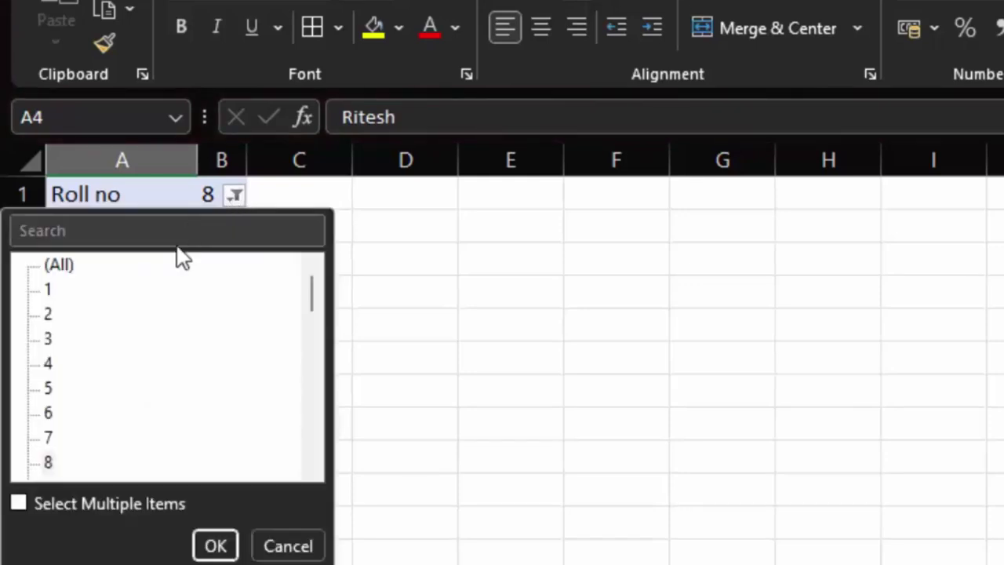
left_click(49, 339)
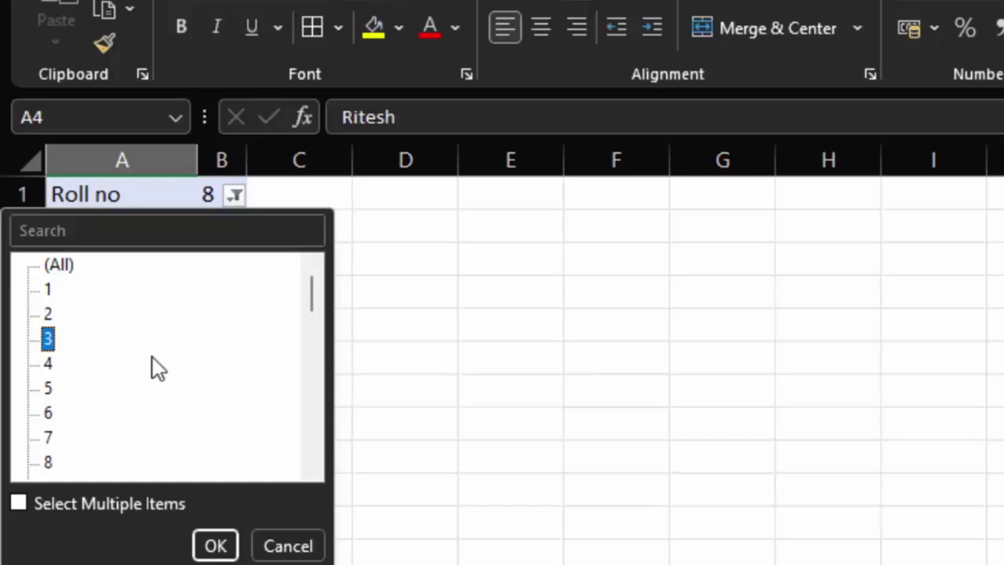
left_click(213, 547)
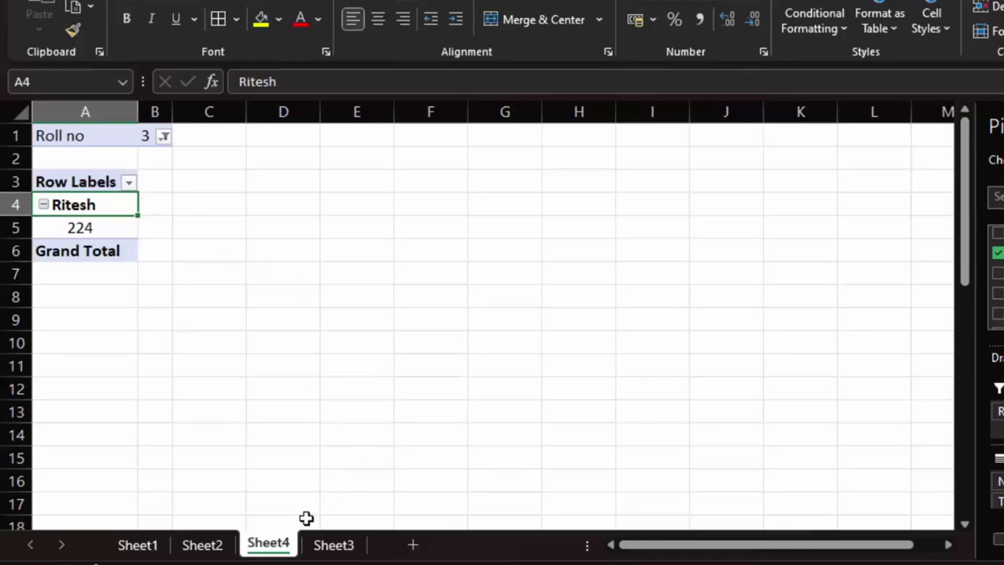
- Fill Sheet3's roll no 3 row (A4:H4, through total 224) yellow, then return to Sheet4
left_click(334, 544)
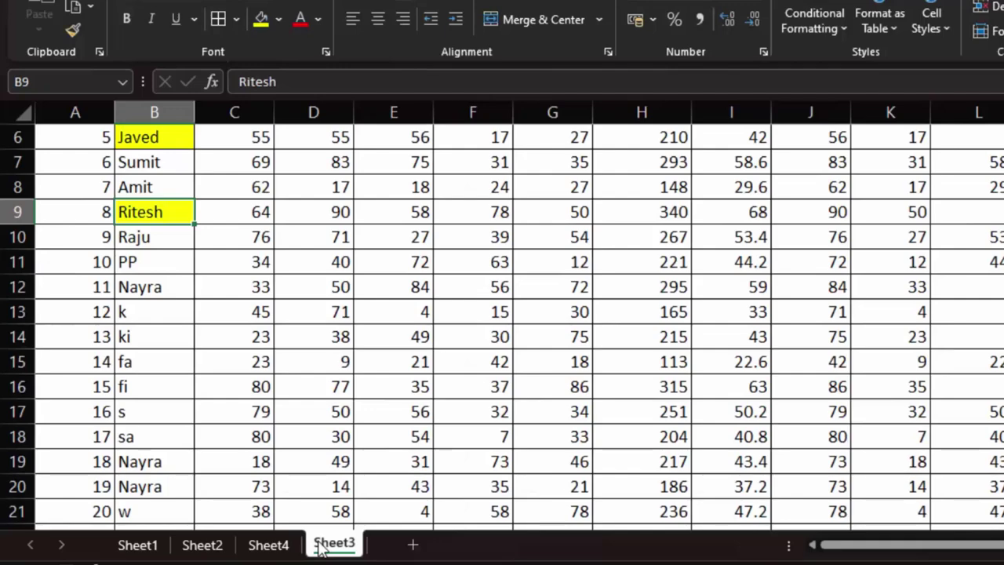
left_click(271, 544)
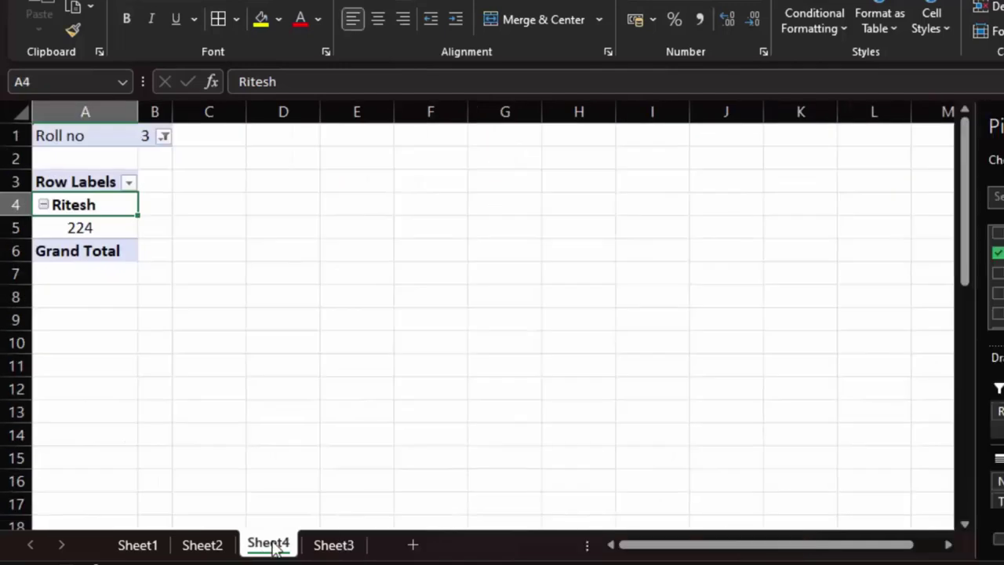
left_click(327, 545)
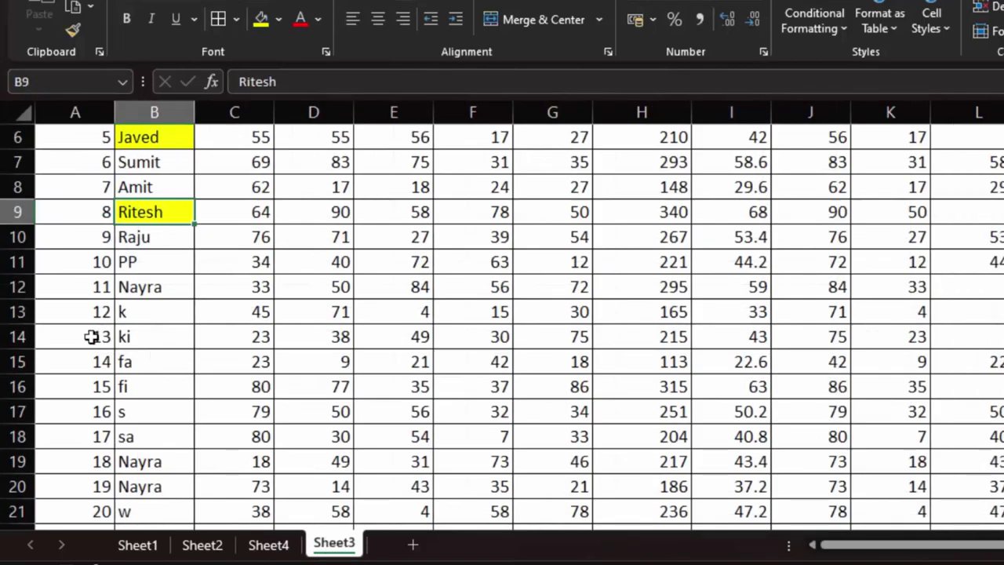
scroll(100, 335, "up", 2)
left_click(66, 237)
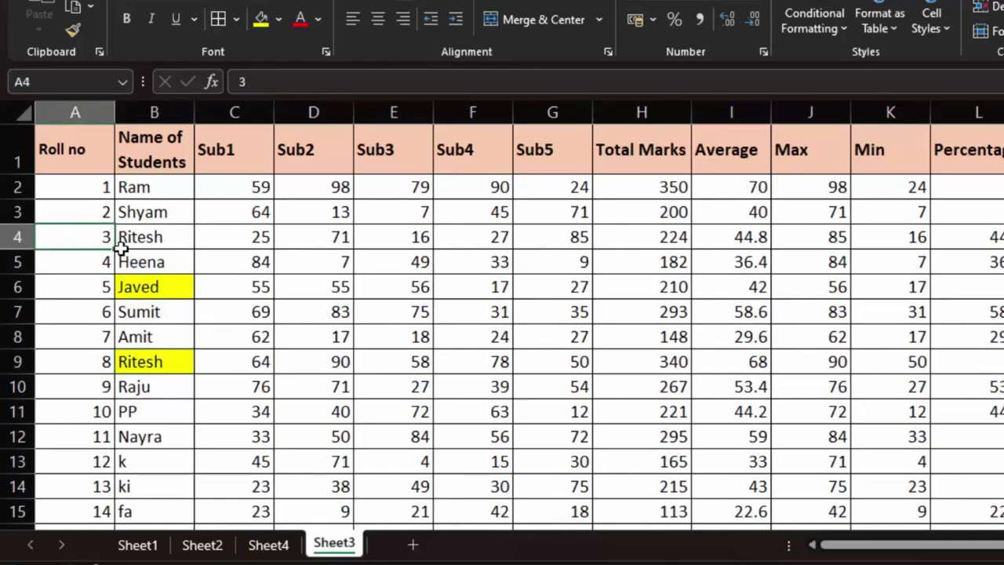
mouse_move(100, 246)
left_mouse_down()
mouse_move(409, 231)
mouse_move(545, 242)
mouse_move(633, 229)
left_mouse_up()
left_click(259, 28)
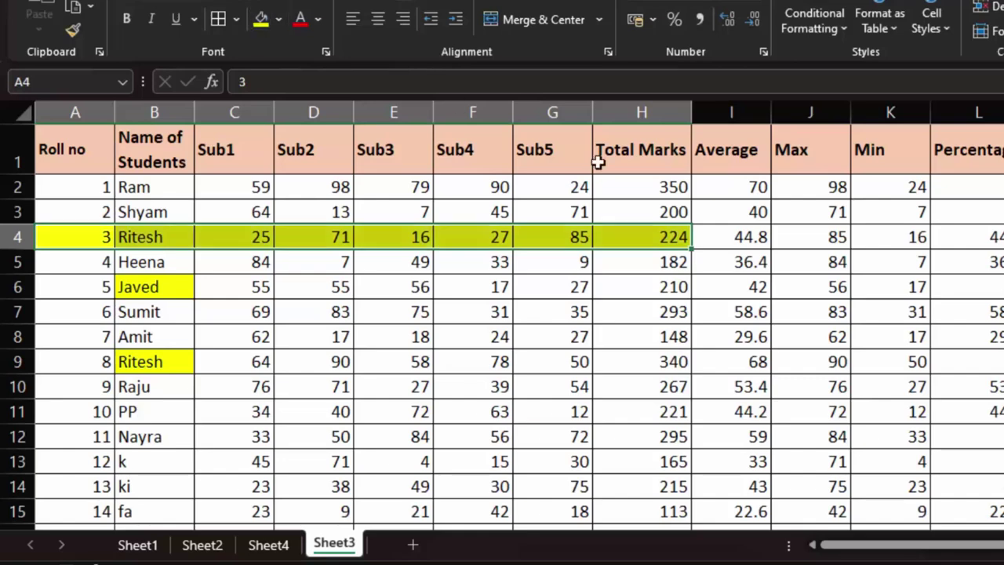
left_click(673, 236)
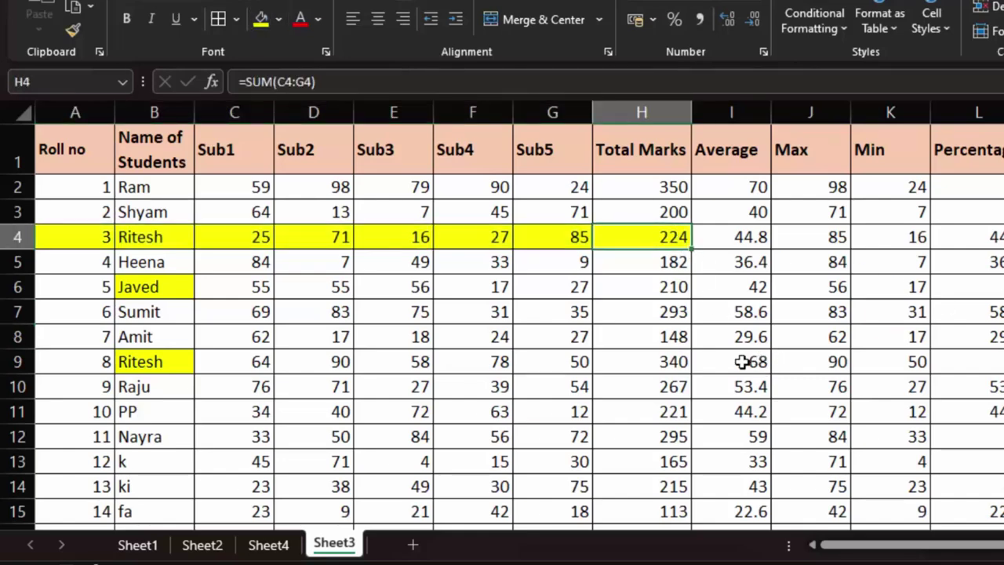
left_click(289, 546)
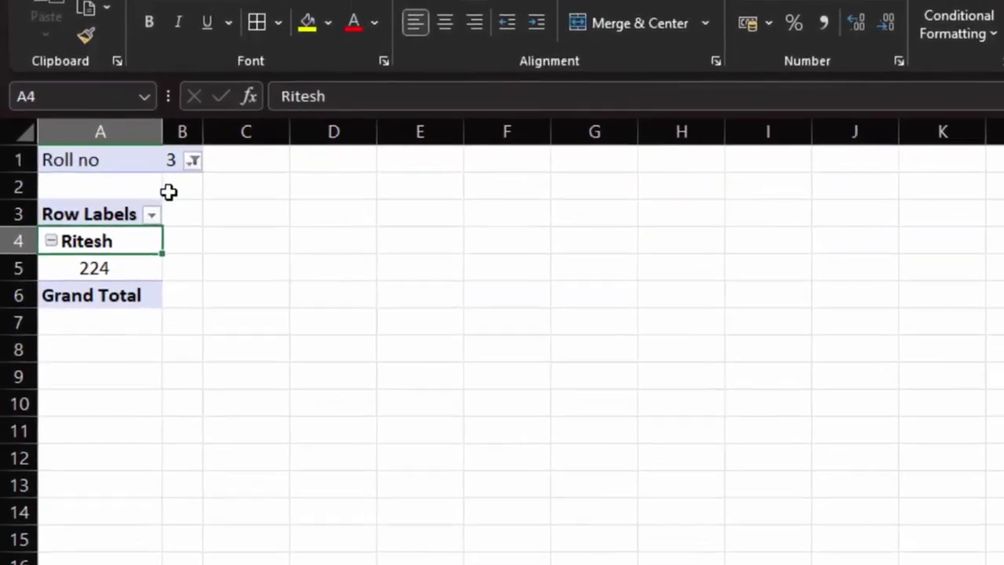
- Change the PivotTable's Roll no filter to 22, showing a total of 290
left_click(193, 160)
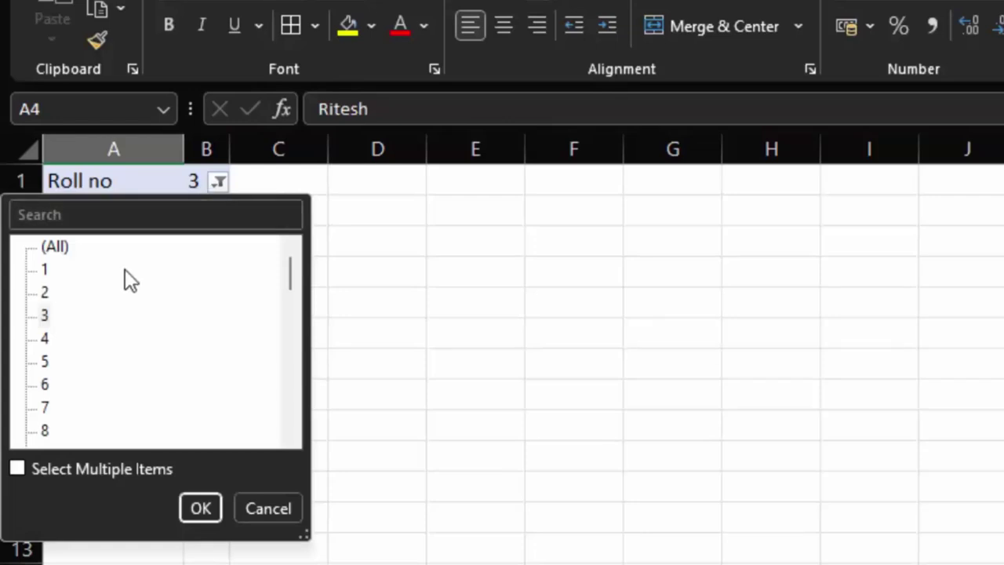
scroll(89, 437, "down", 5)
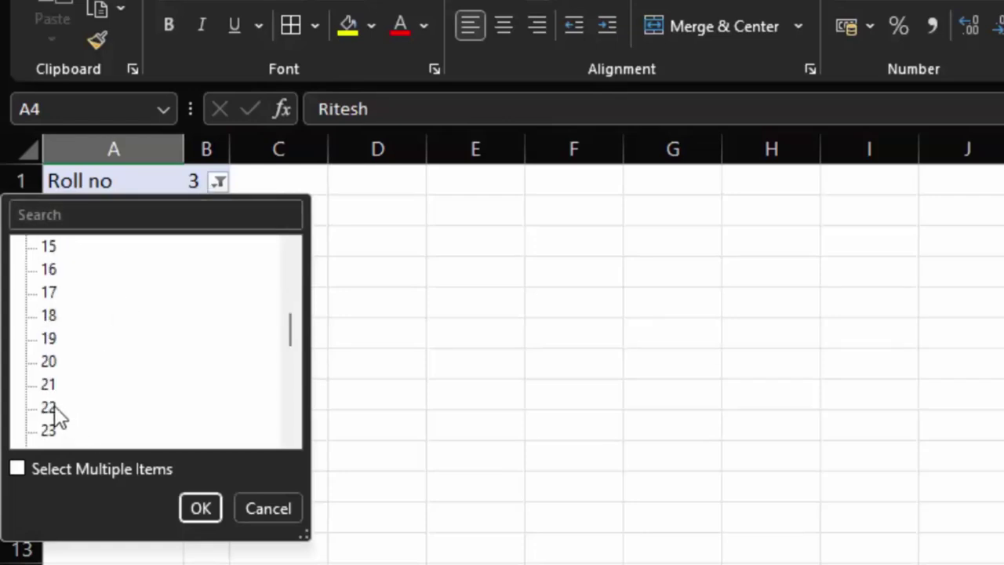
left_click(53, 407)
left_click(200, 508)
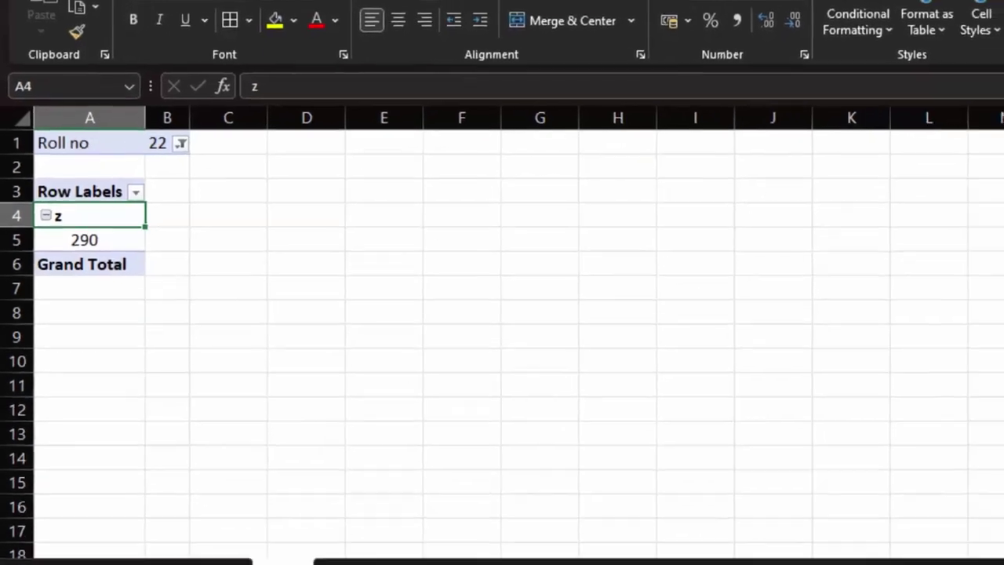
- Bring up Sheet3's marks table scrolled down to row 23
left_click(331, 543)
scroll(196, 447, "down", 3)
scroll(196, 447, "down", 1)
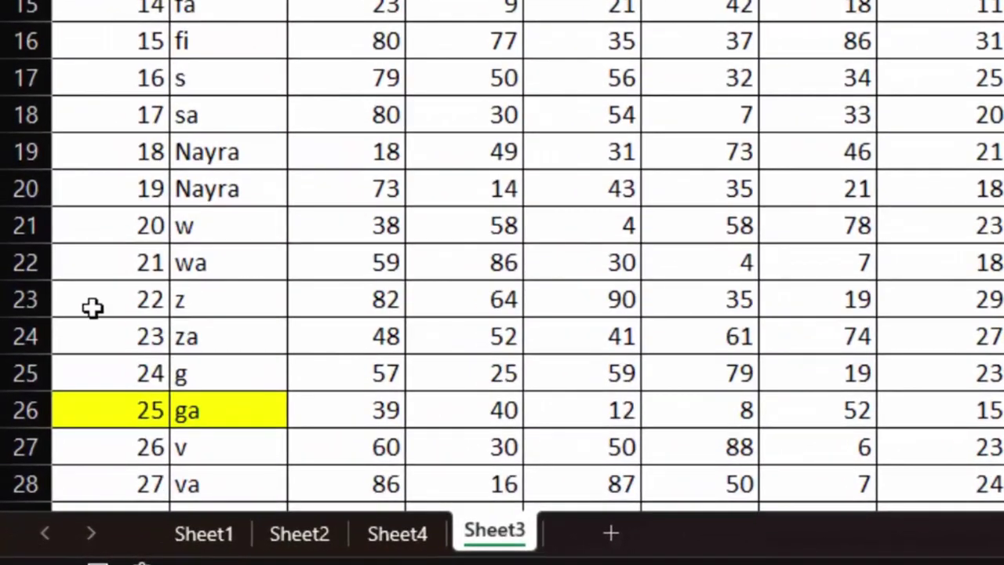
- Fill row 23 (roll no 22) with light orange, then go back to the pivot sheet
left_click(26, 299)
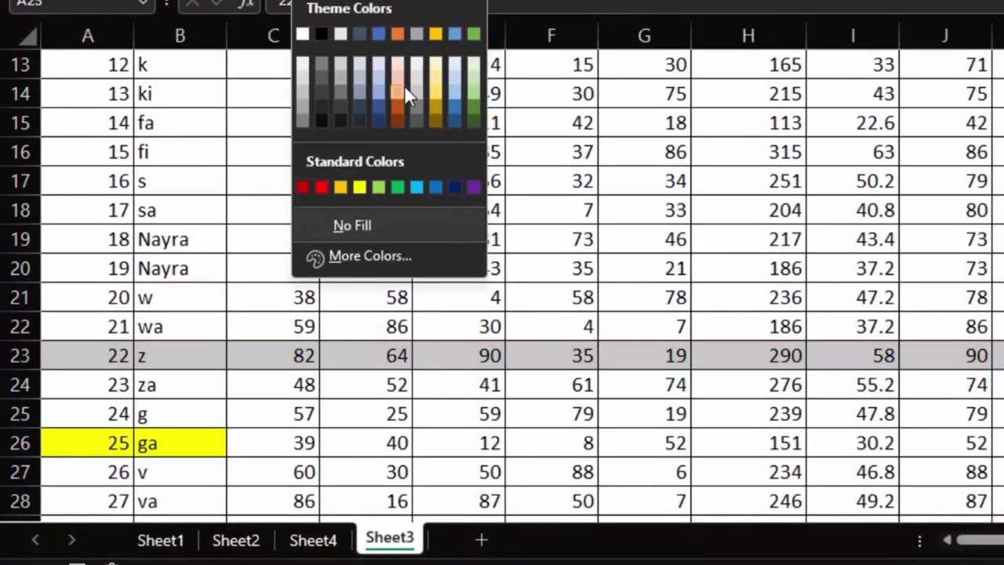
left_click(396, 81)
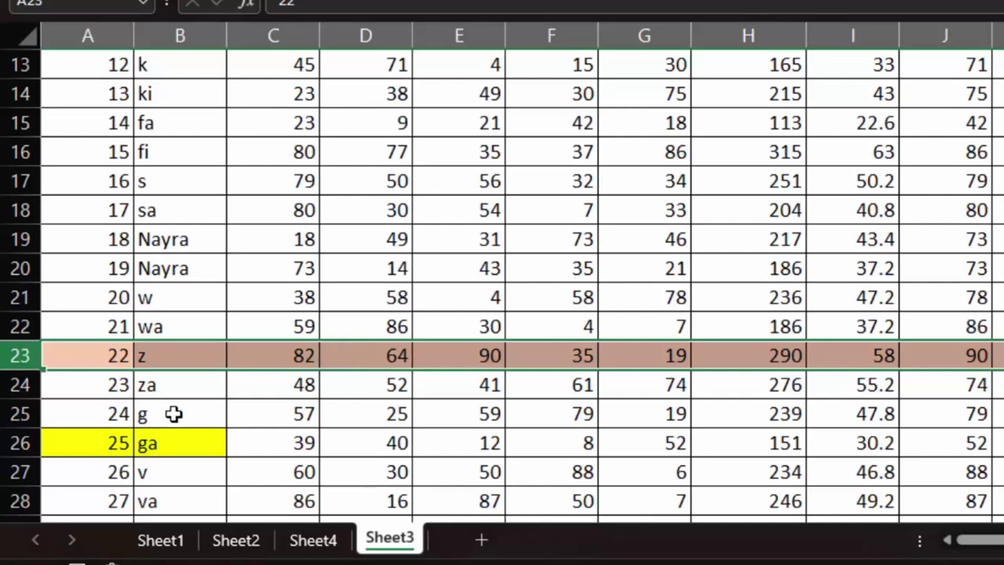
left_click(172, 415)
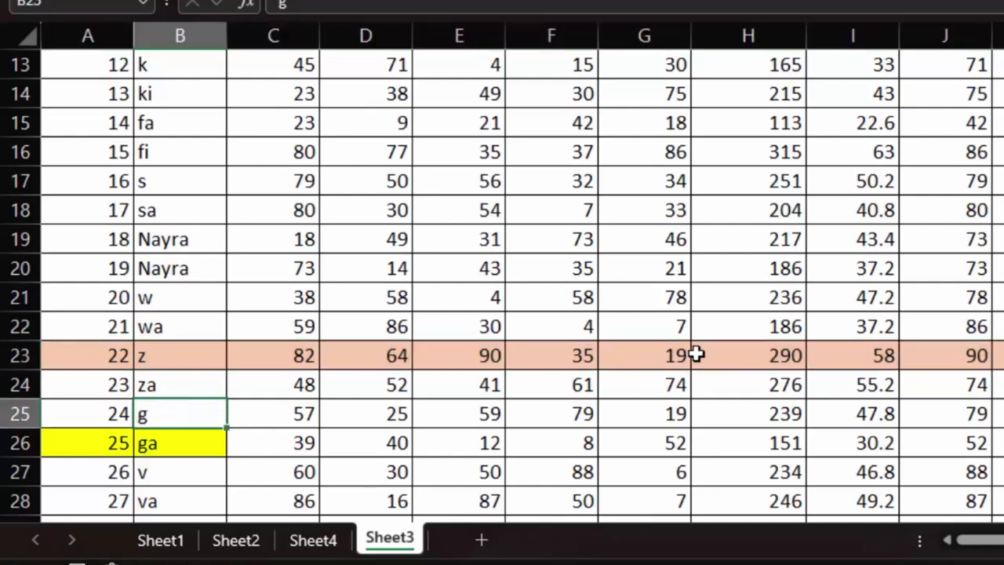
left_click(742, 354)
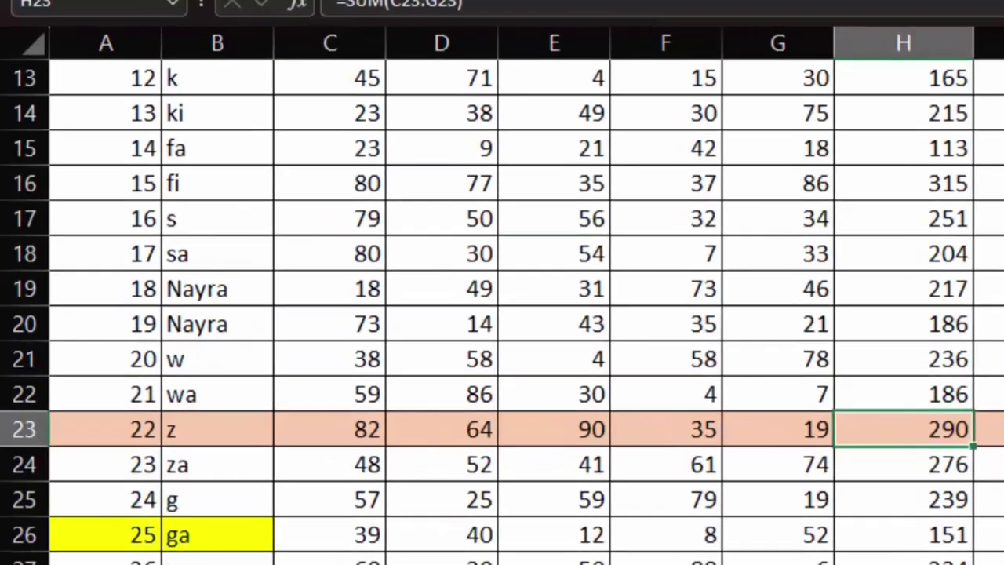
key("ctrl+Page_Down")
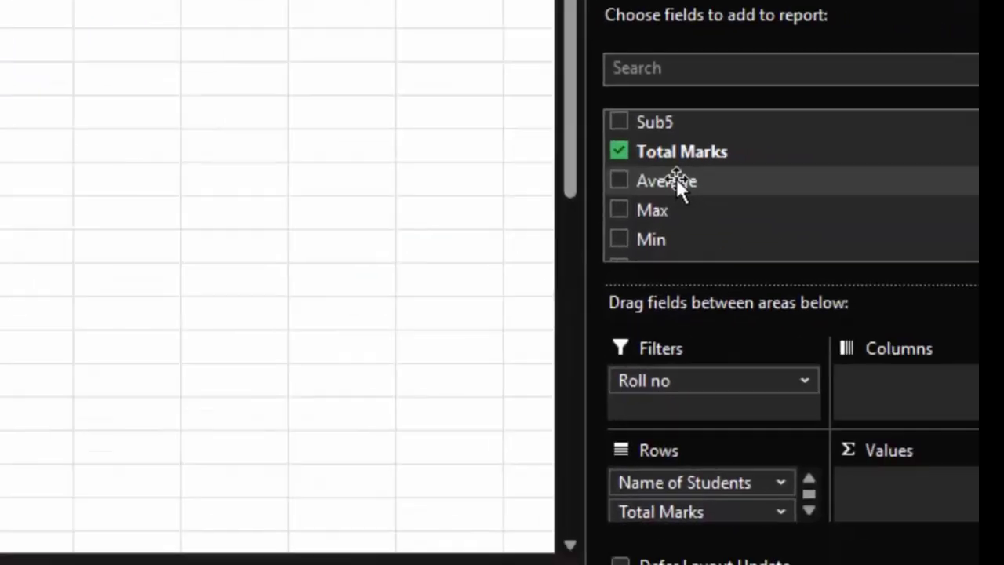
- Add Average below Total Marks in the pivot rows, showing 58 under 290
mouse_move(679, 186)
left_mouse_down()
mouse_move(722, 216)
mouse_move(691, 525)
left_mouse_up()
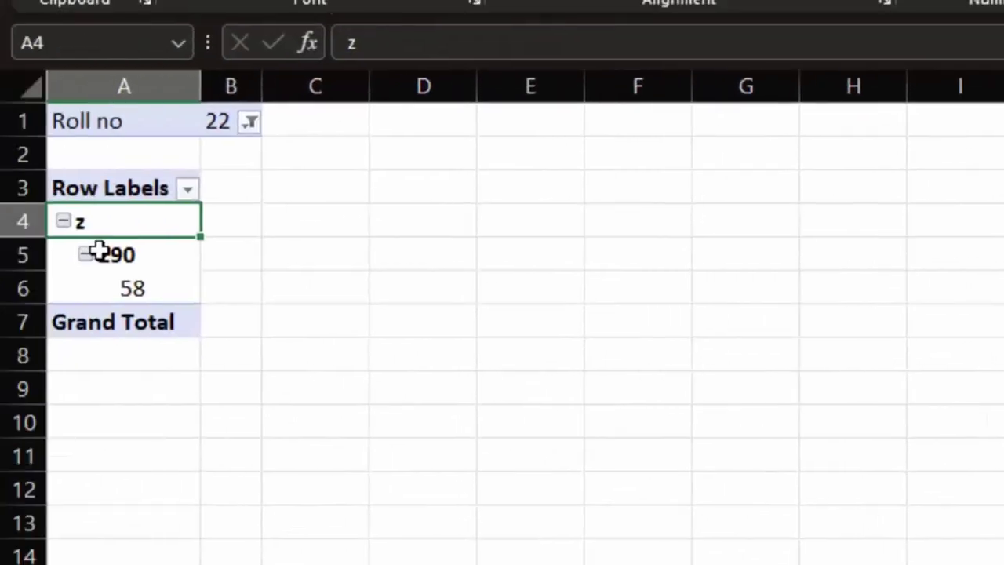
left_click(103, 254)
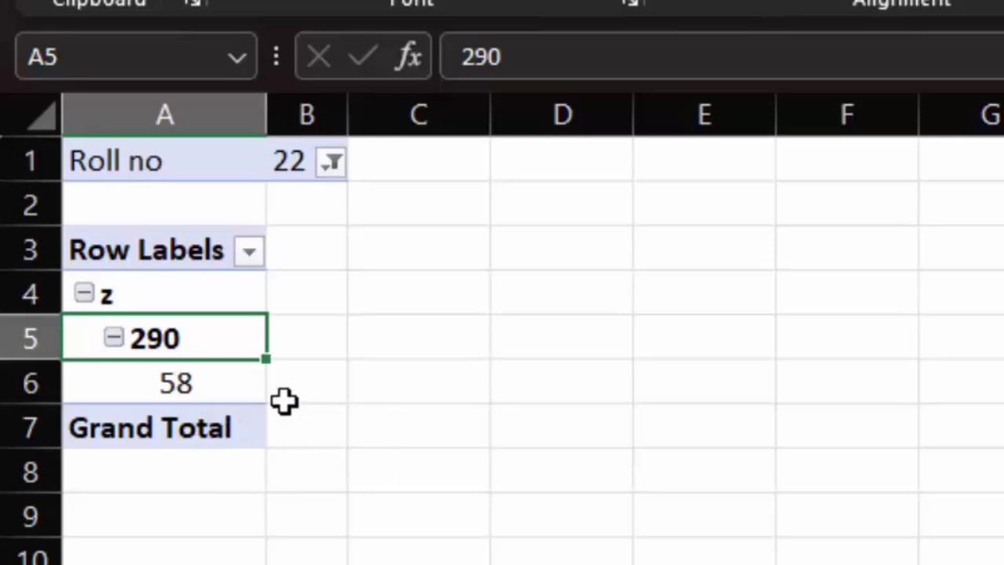
- Set the PivotTable's Roll no filter to 2, showing Total Marks 200 and Average 40
left_click(328, 165)
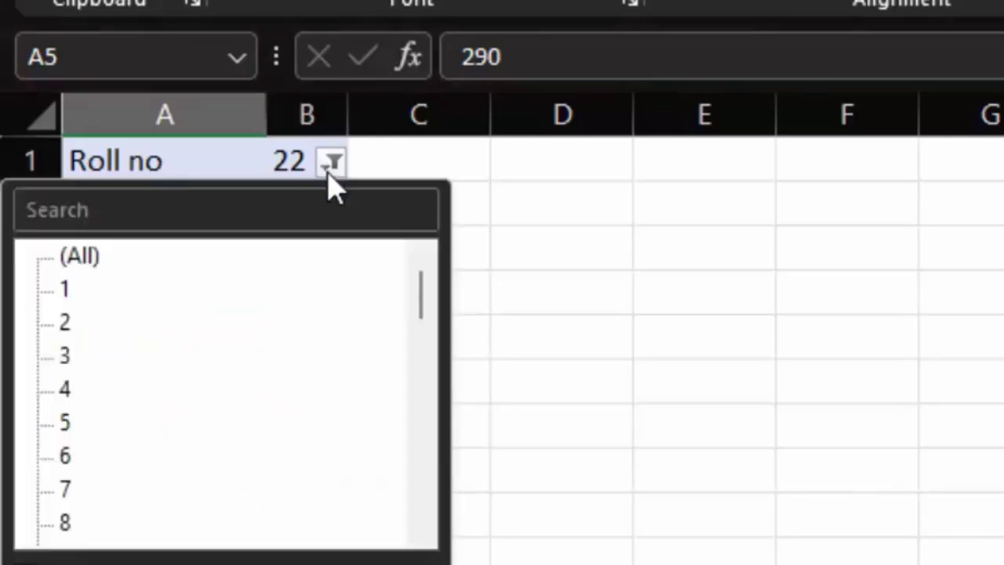
left_click(72, 323)
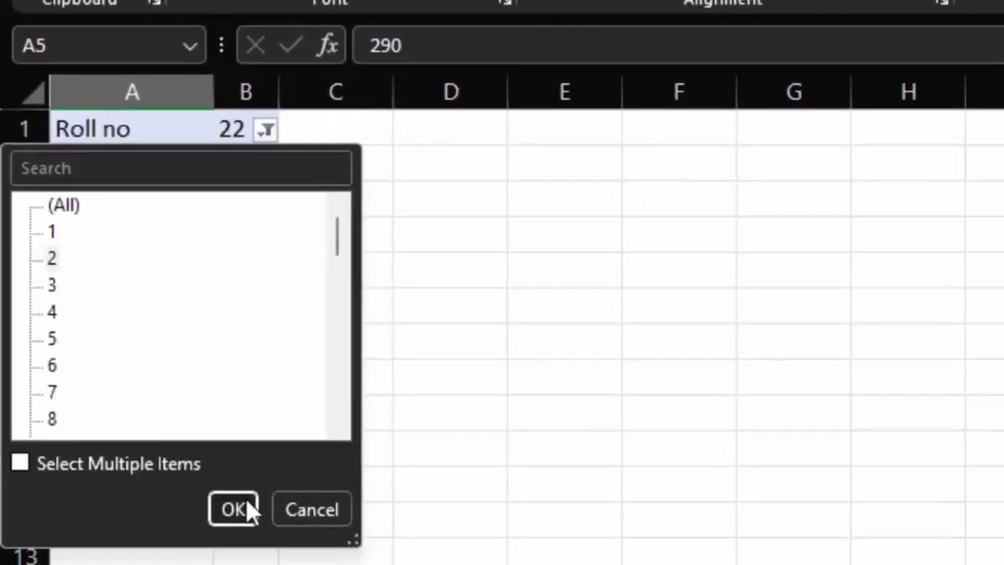
left_click(245, 502)
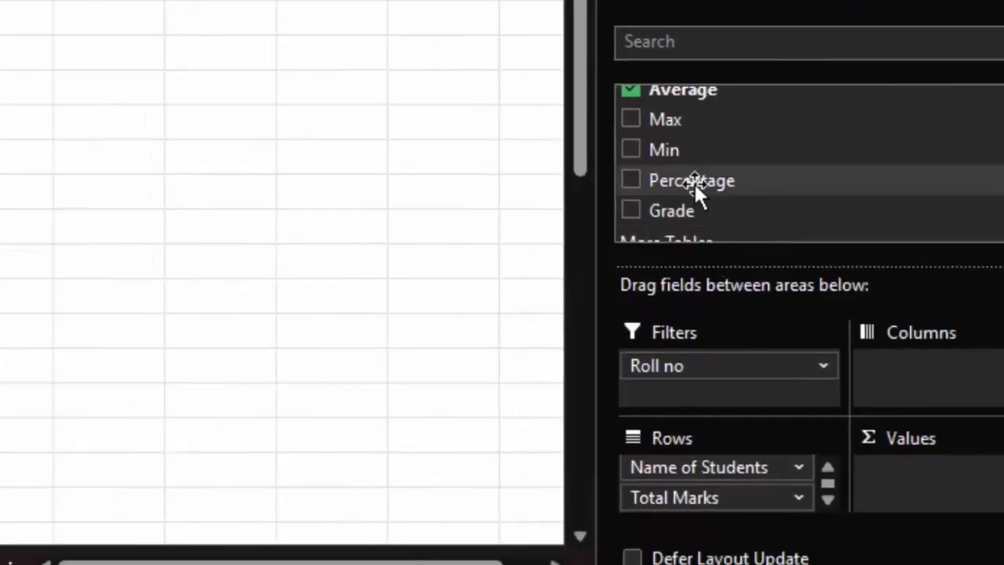
- Add Percentage as a pivot row level, showing 40 above Total Marks 200
left_click_drag(694, 181, 702, 497)
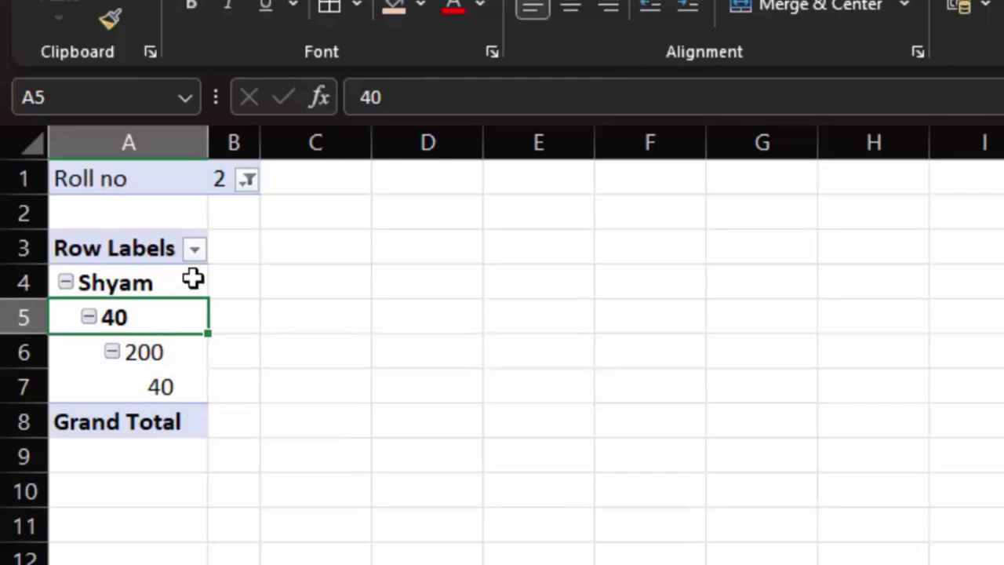
- Filter the PivotTable to multiple roll nos 1, 2 and 7, listing totals 350, 200 and 148
left_click(236, 182)
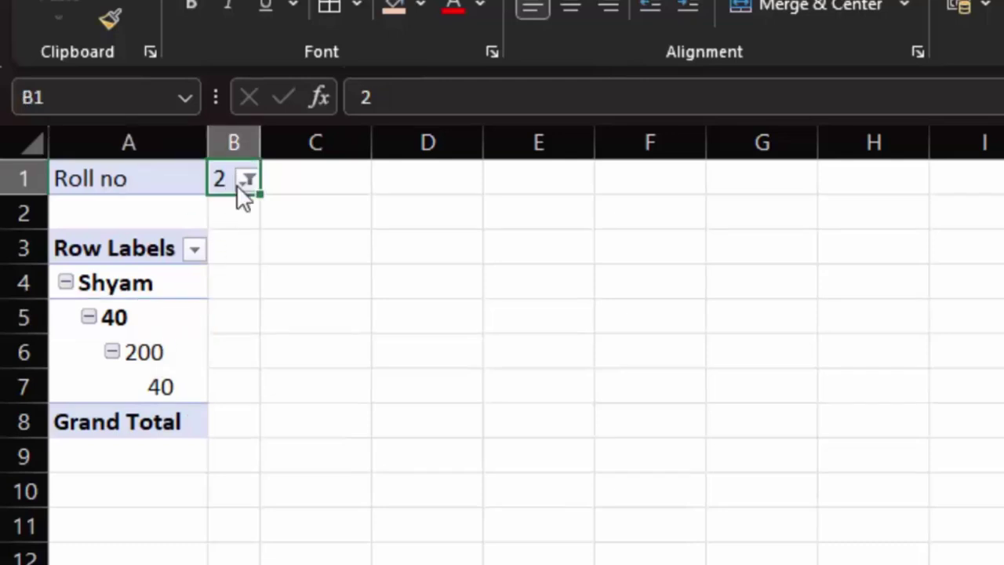
left_click(245, 181)
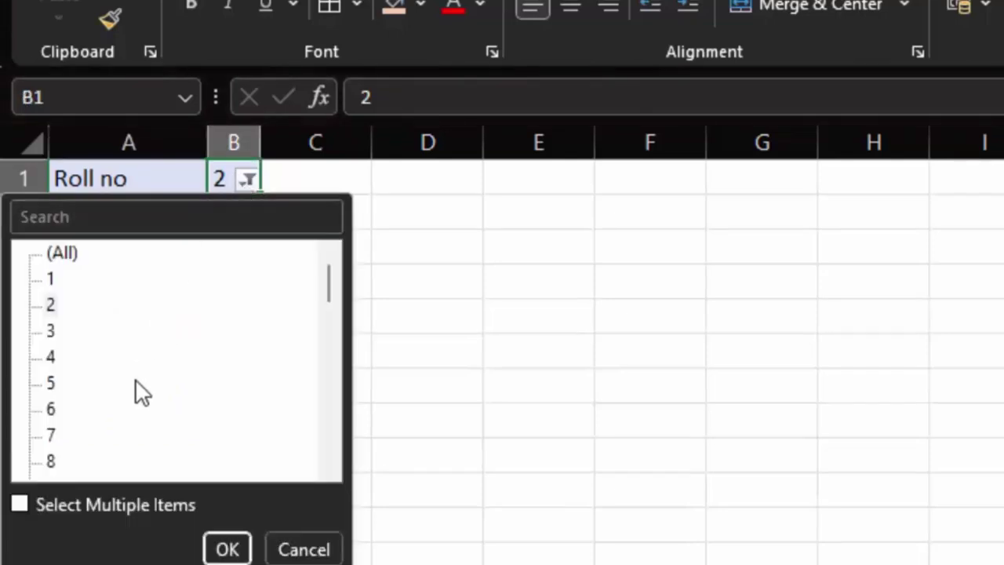
scroll(138, 390, "down", 1)
scroll(138, 390, "down", 1)
scroll(138, 392, "down", 3)
scroll(140, 400, "down", 1)
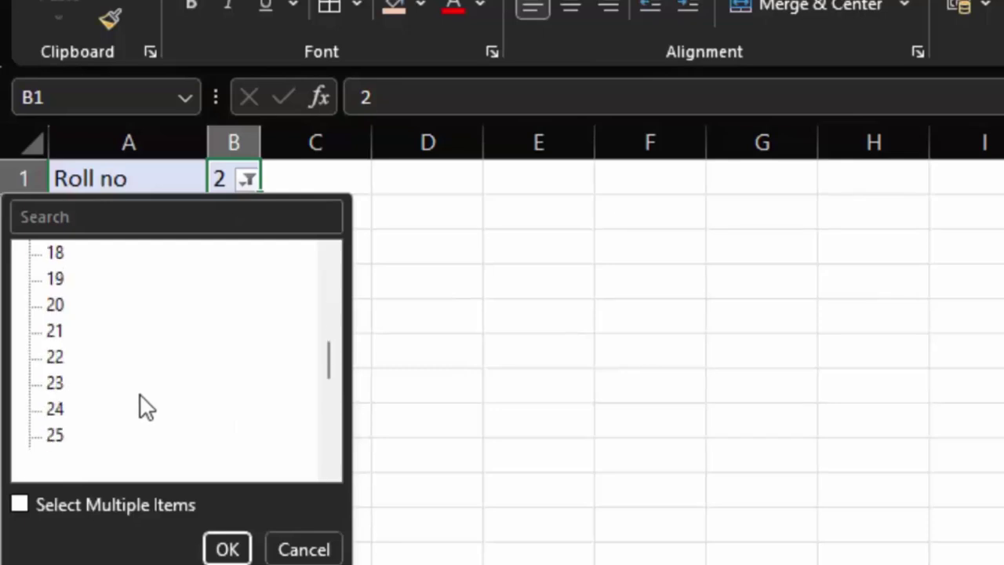
scroll(144, 407, "down", 2)
left_click(24, 504)
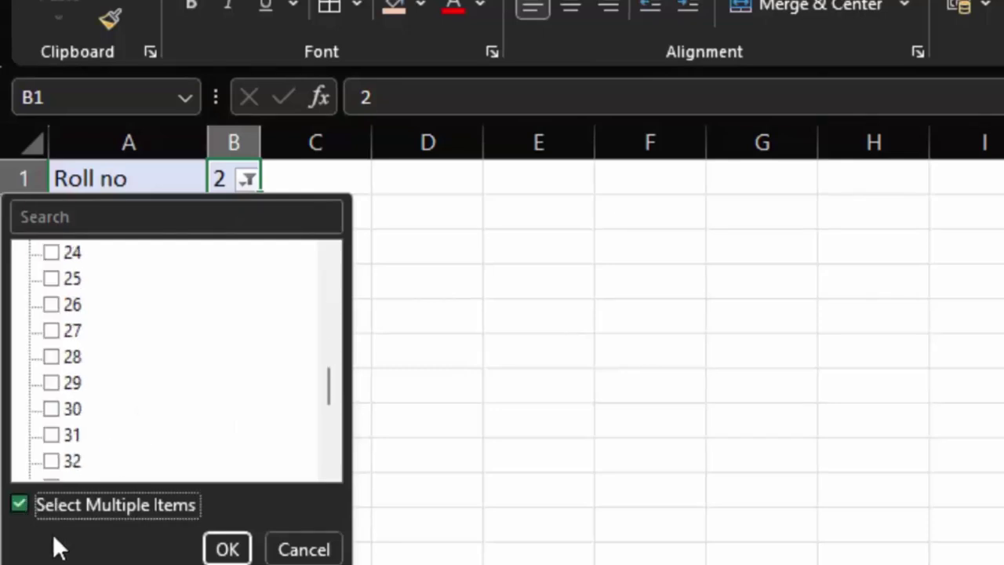
scroll(134, 392, "up", 1)
scroll(134, 392, "up", 2)
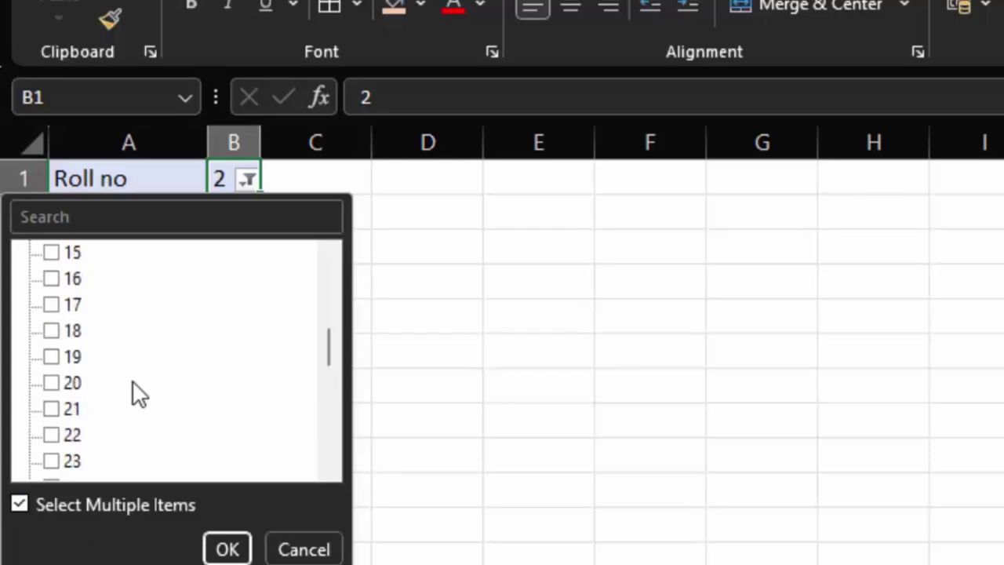
scroll(134, 392, "up", 4)
scroll(132, 386, "up", 2)
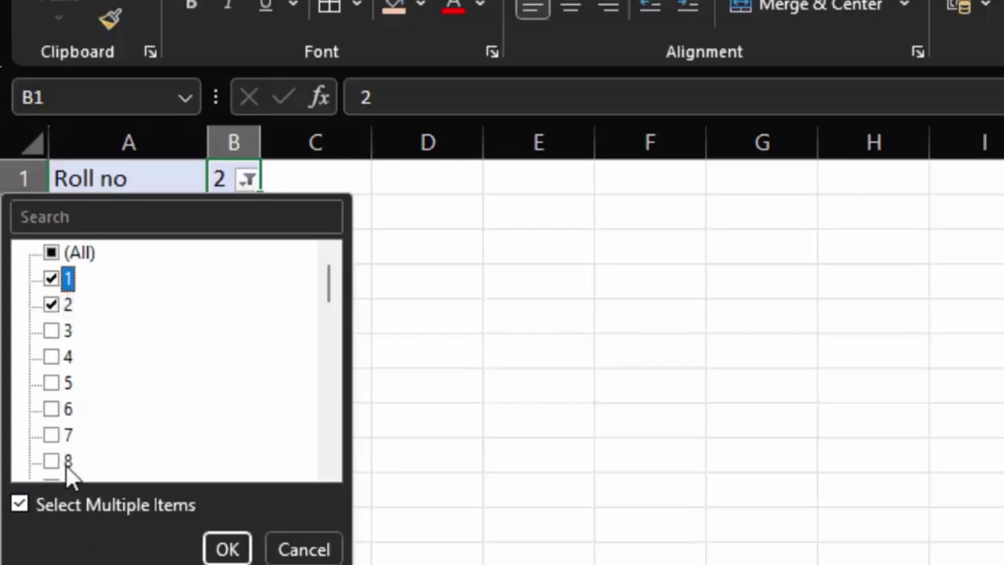
left_click(66, 439)
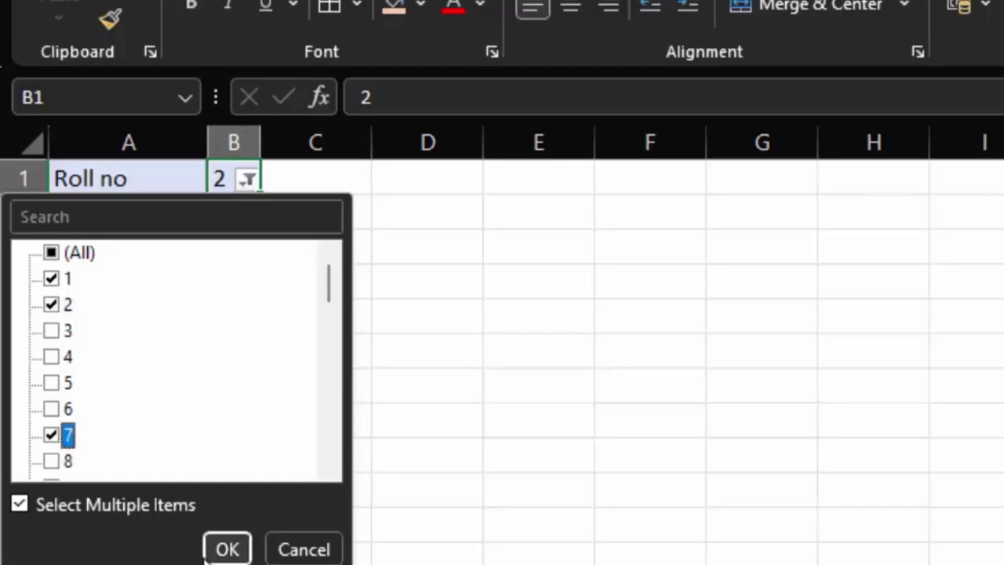
left_click(226, 549)
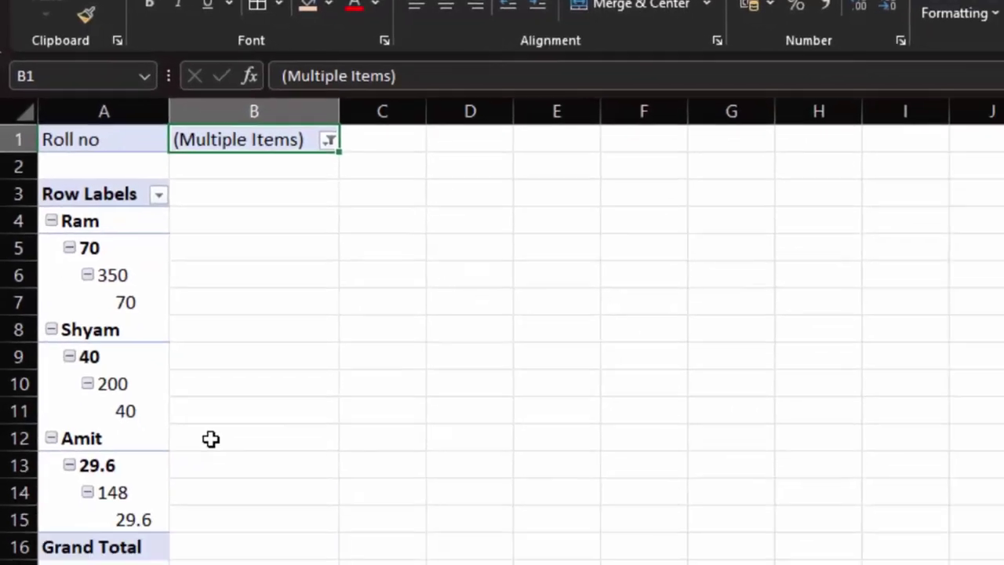